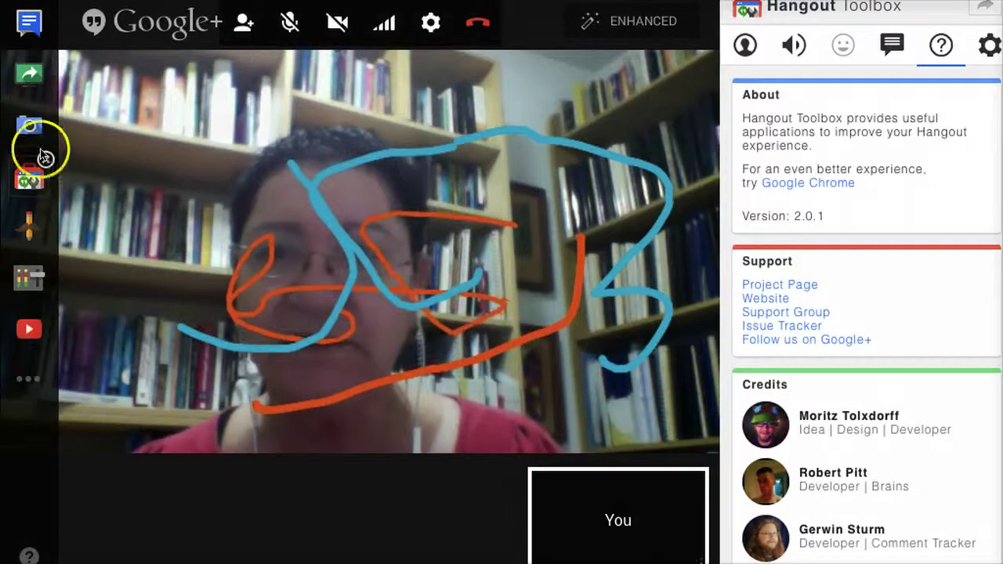
Step: Toggle the photo capture bar off and back on, then close the Hangout Toolbox panel
left_click(33, 128)
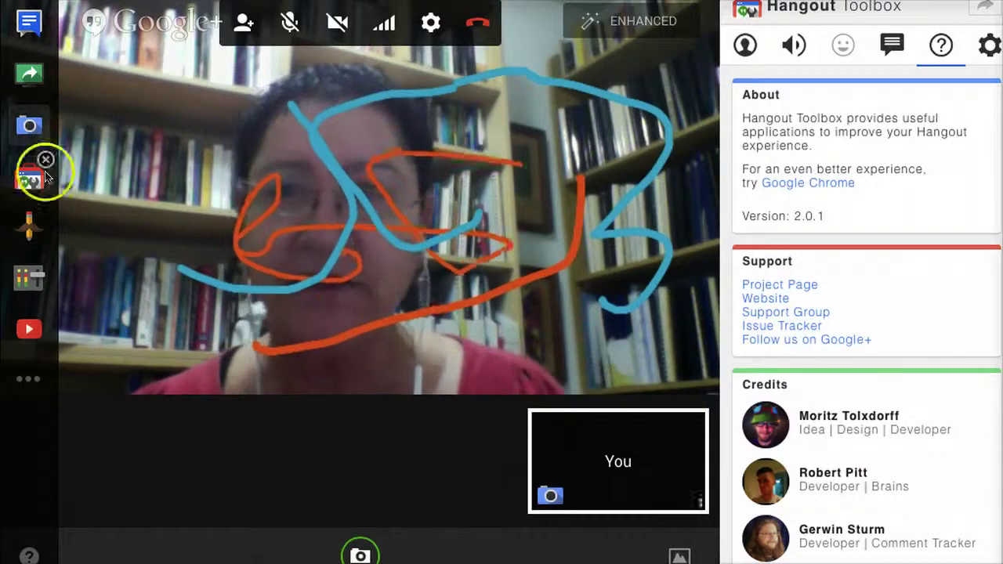
left_click(33, 126)
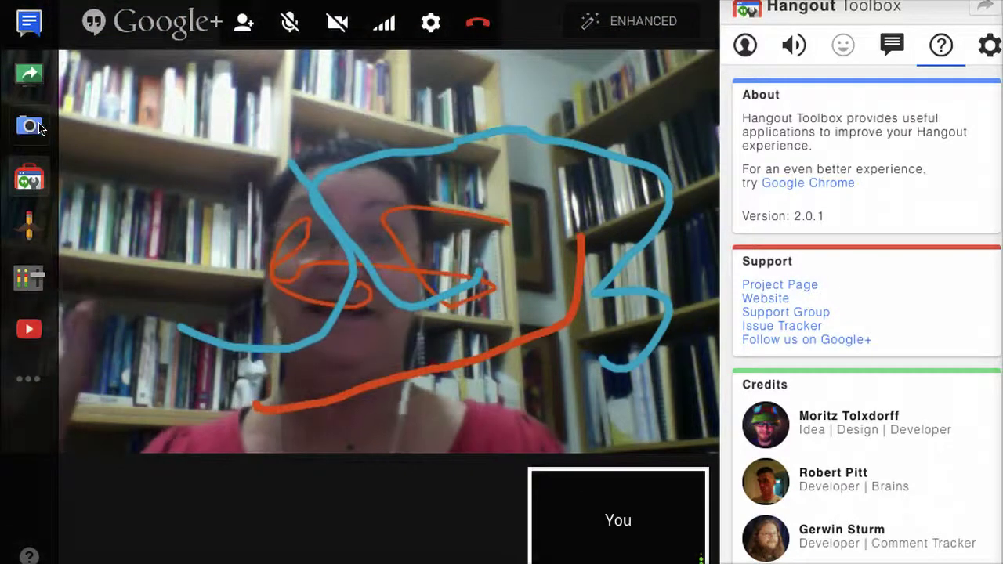
left_click(31, 127)
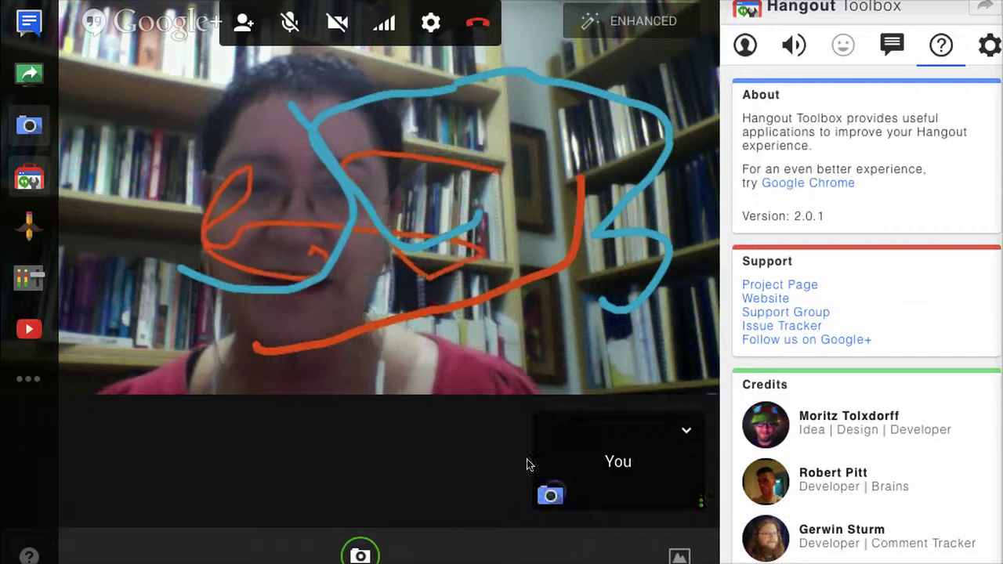
left_click(29, 182)
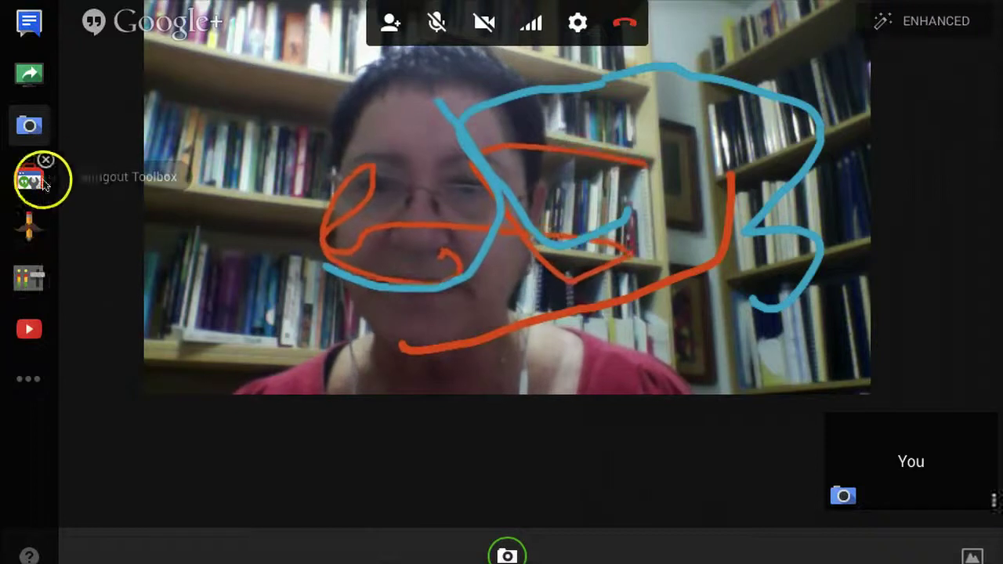
Step: Open the Draw app, clear a test blue stroke, and draw a gold arrow on the video
left_click(23, 233)
left_click_drag(217, 200, 431, 189)
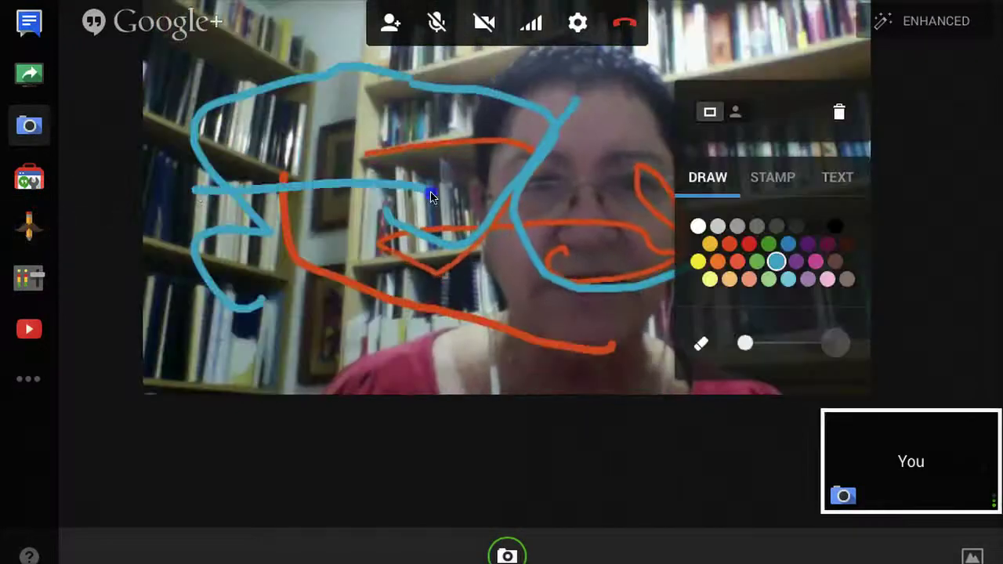
left_click(839, 112)
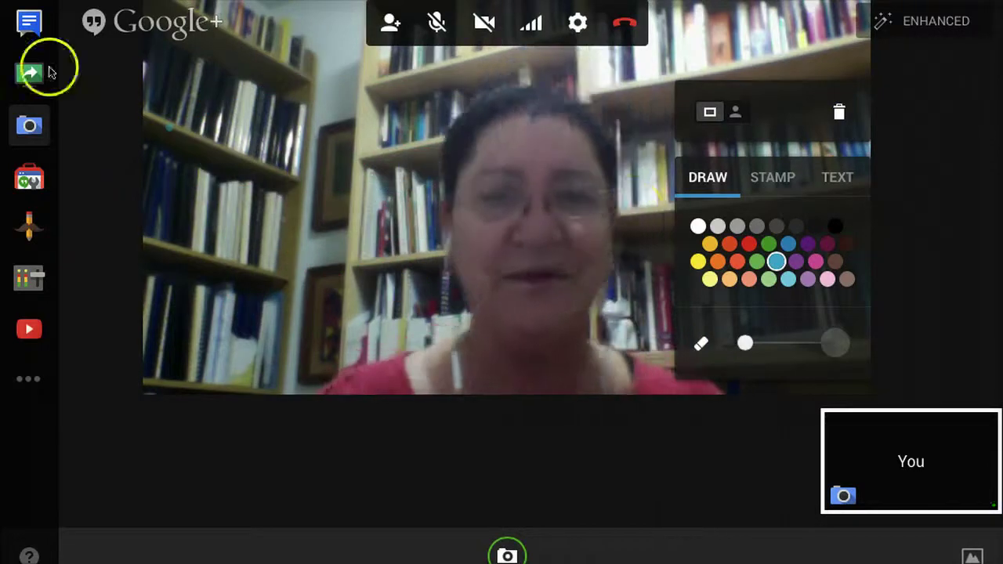
left_click(709, 244)
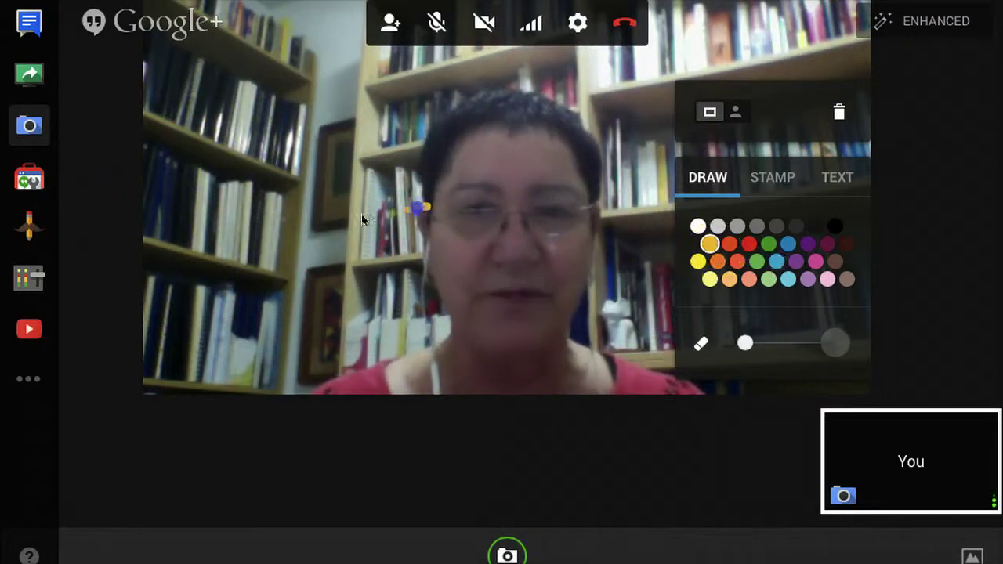
left_click_drag(361, 214, 429, 207)
left_click_drag(289, 221, 392, 315)
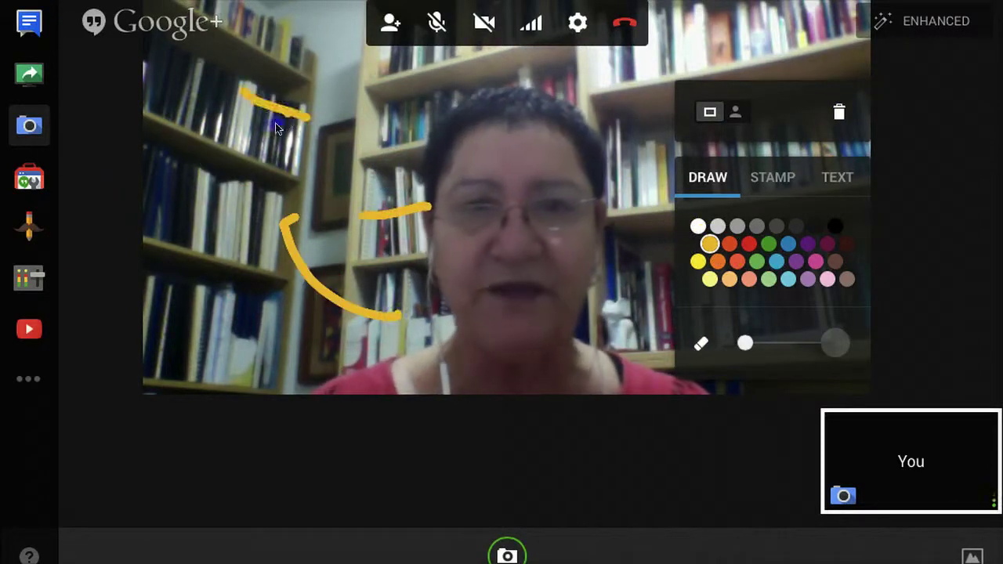
left_click_drag(293, 117, 247, 165)
Step: Draw a red X over the face with a thinner brush, then wipe all drawings
left_click(749, 244)
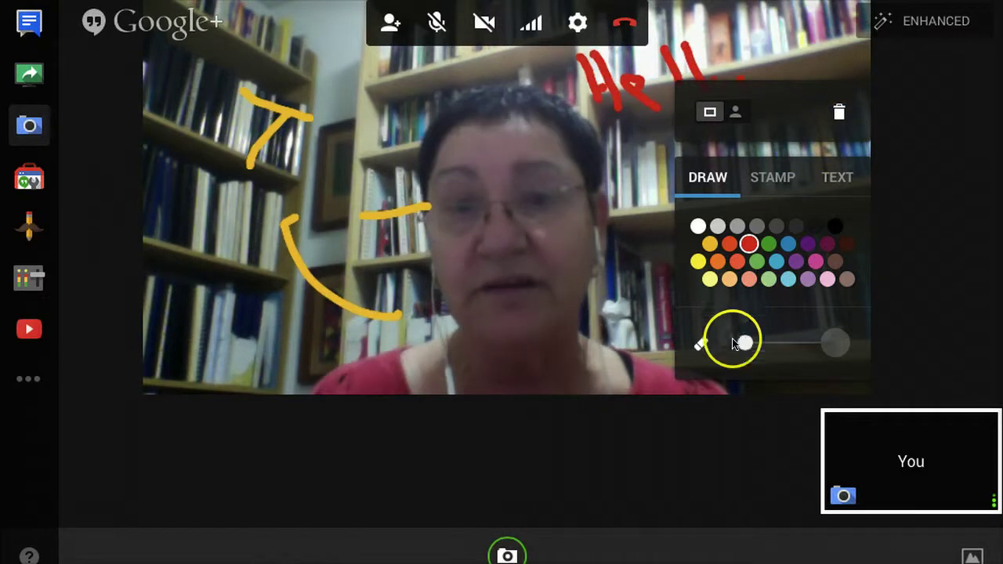
left_click_drag(772, 343, 756, 343)
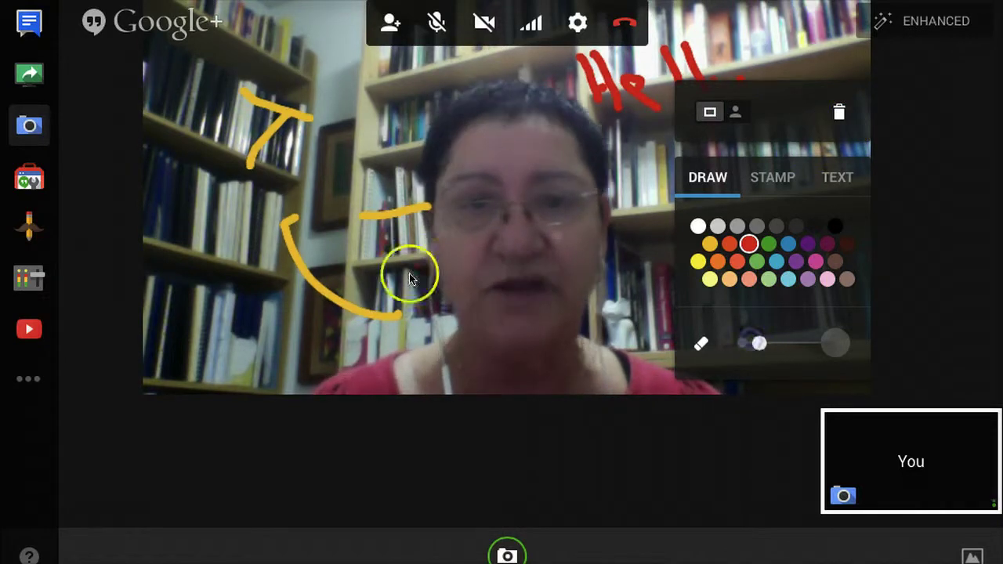
left_click_drag(293, 334, 368, 314)
left_click_drag(414, 169, 587, 322)
left_click_drag(564, 168, 453, 329)
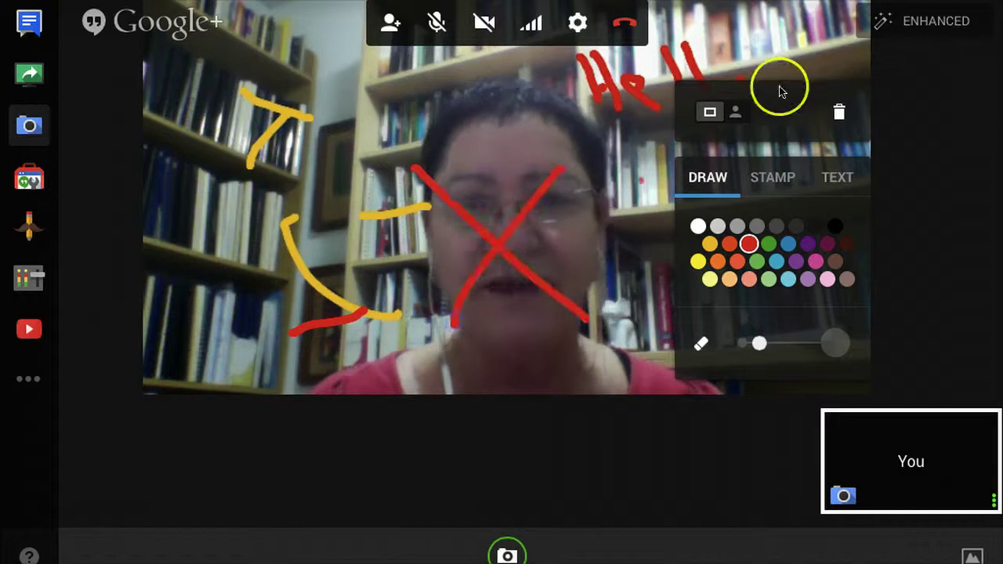
left_click(836, 112)
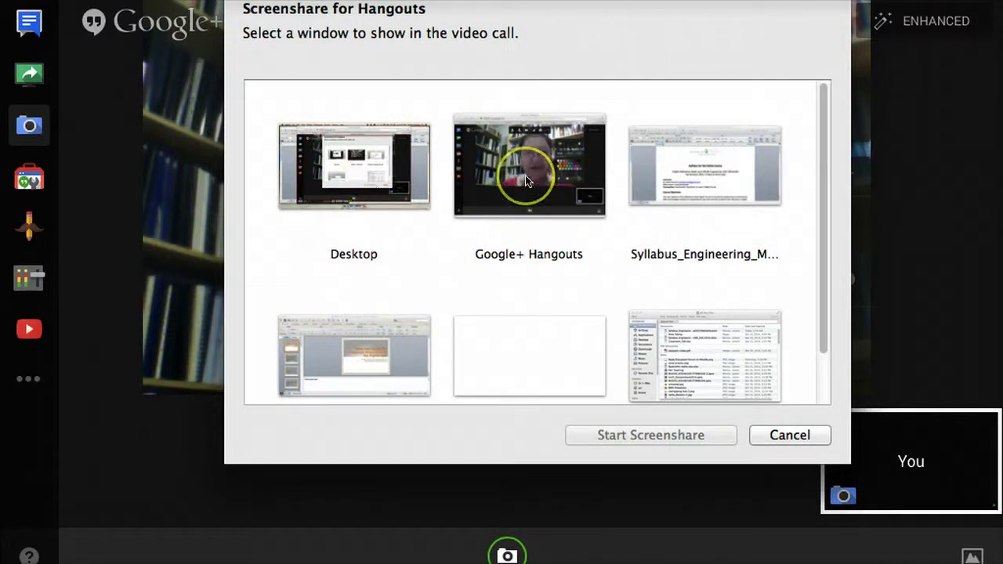
left_click(526, 181)
left_click(676, 432)
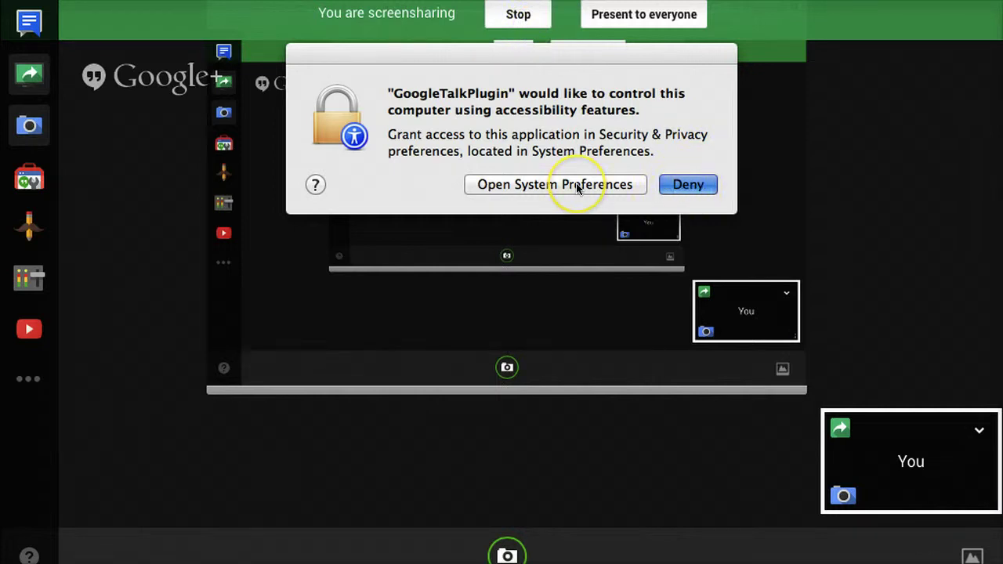
left_click(688, 185)
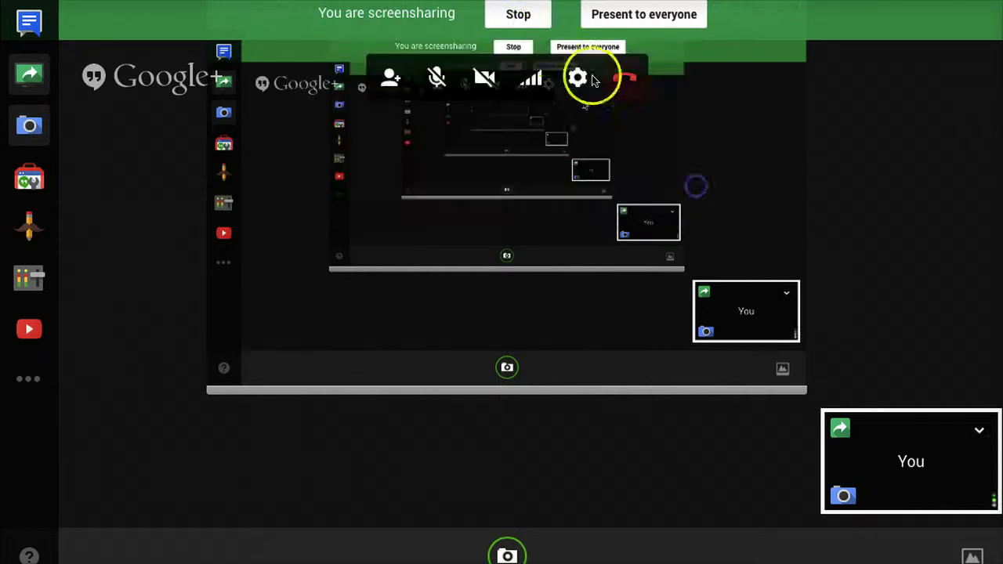
left_click(513, 14)
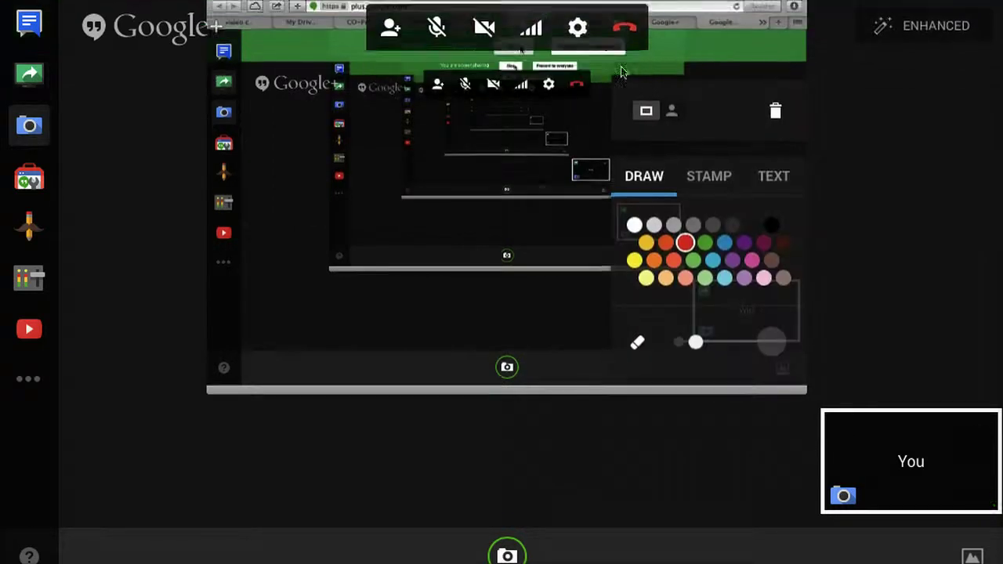
left_click(430, 244)
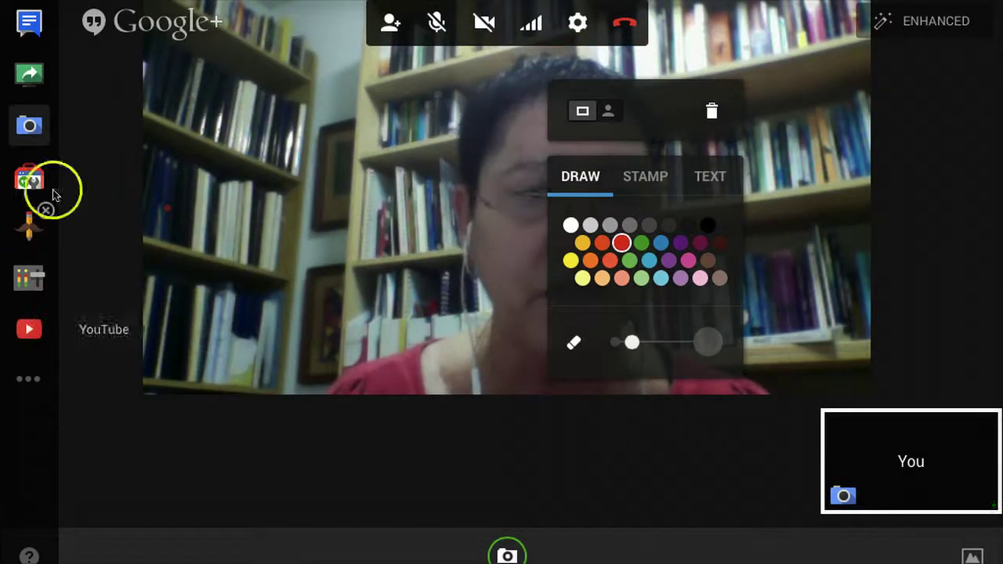
Step: Toggle the group chat open and shut, and close the Draw app
left_click(30, 25)
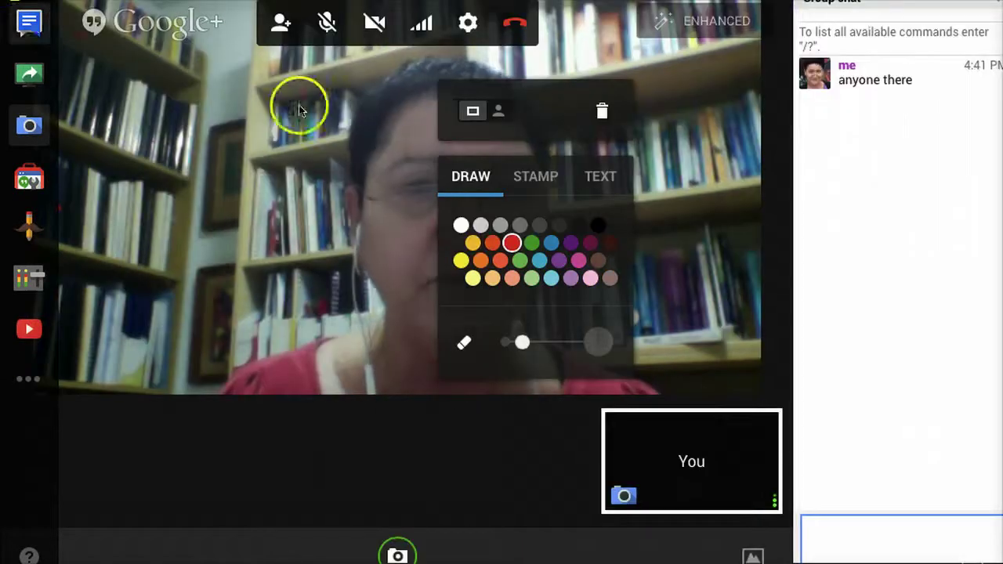
left_click(30, 24)
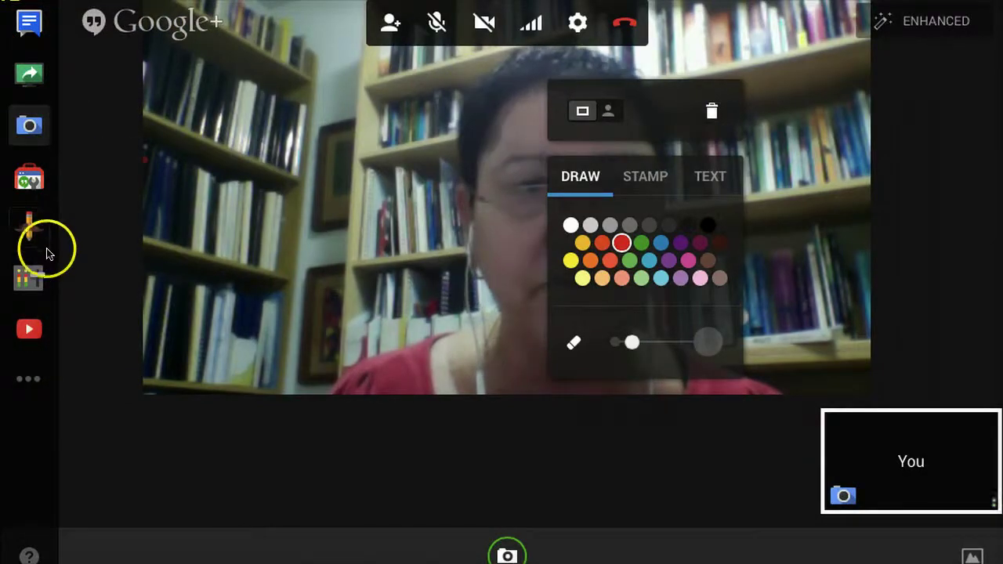
left_click(45, 209)
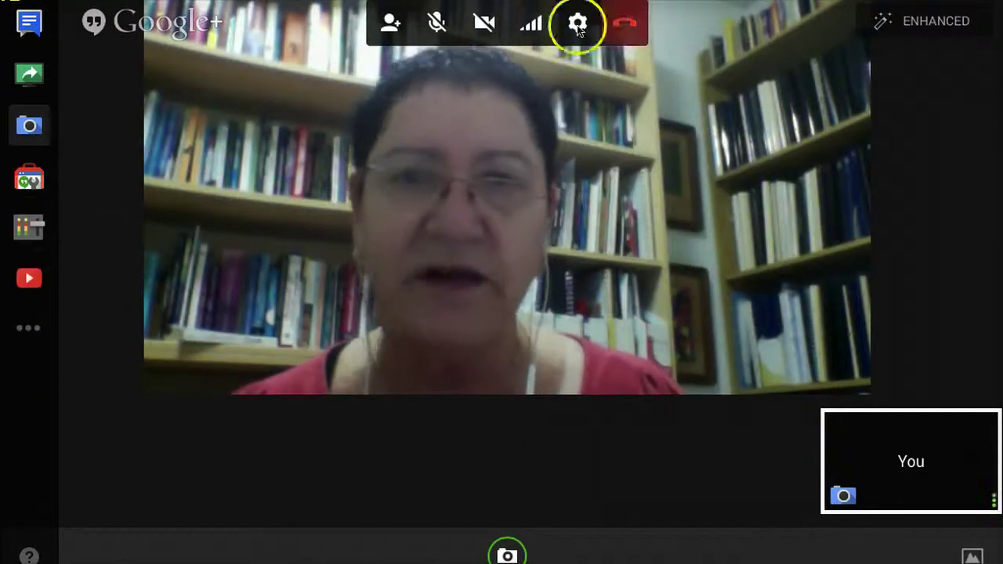
Step: Reopen the group chat and dismiss the video's right-click page menu
left_click(30, 23)
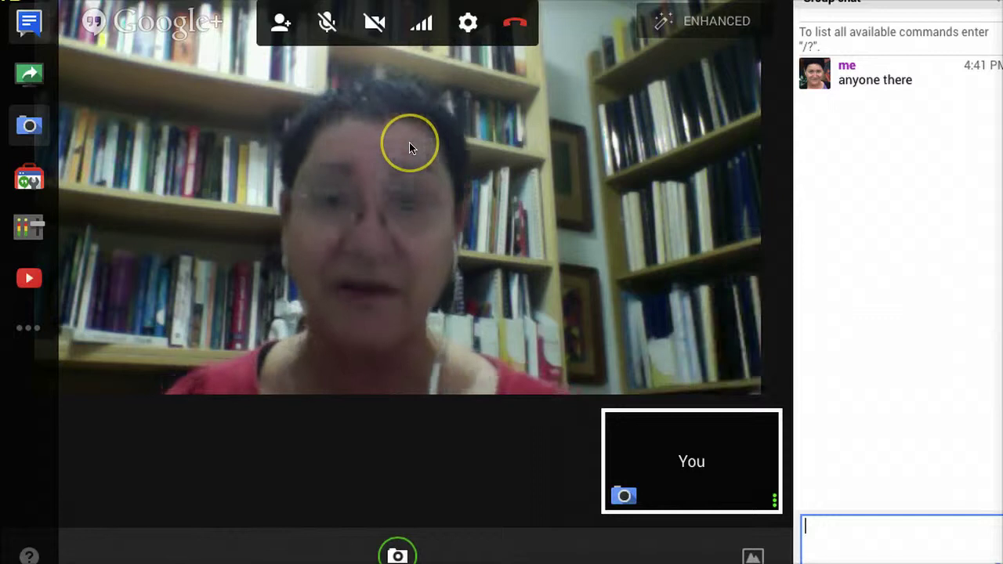
right_click(384, 152)
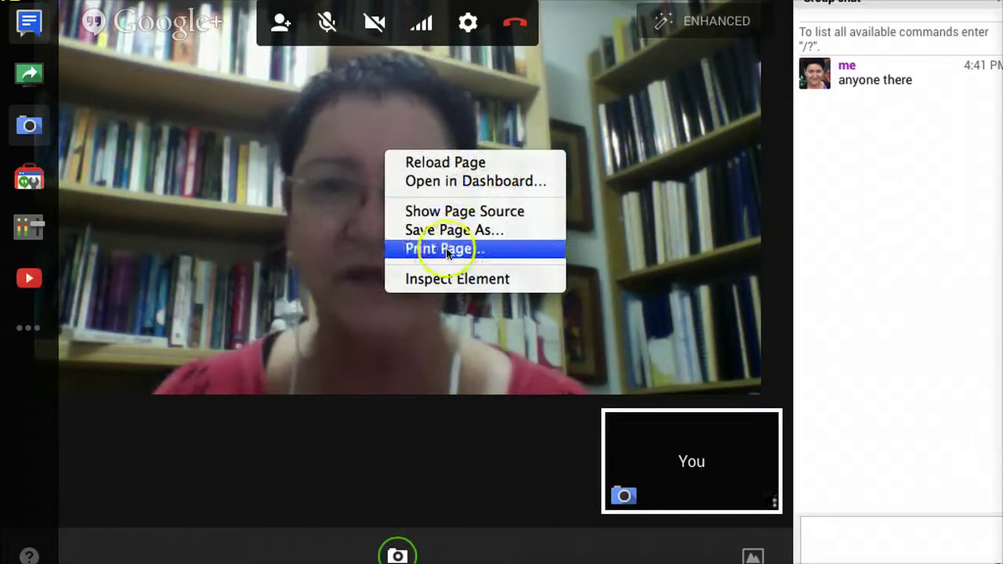
left_click(255, 144)
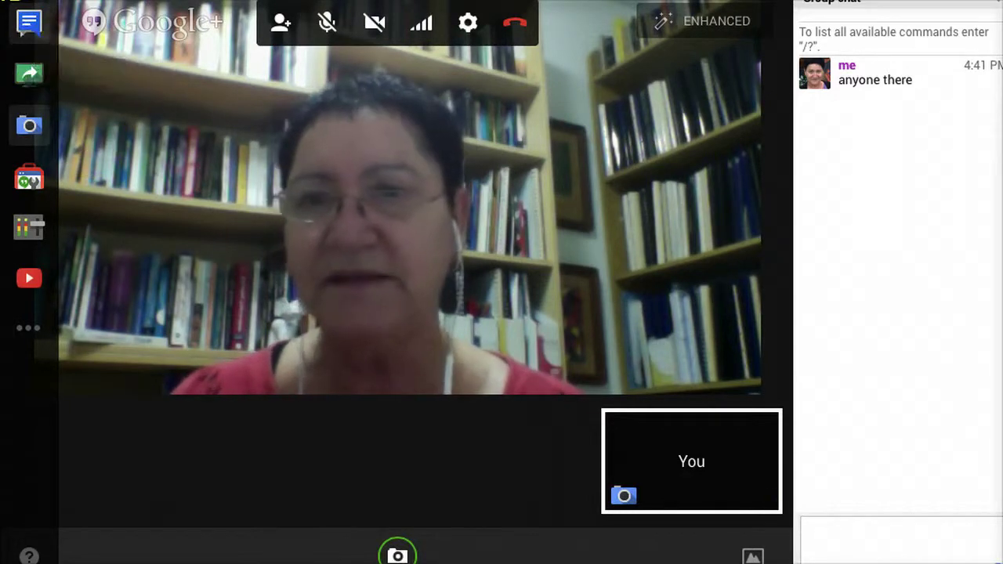
Step: Open the call's apps list and go to the Add apps gallery
left_click(20, 327)
left_click(24, 326)
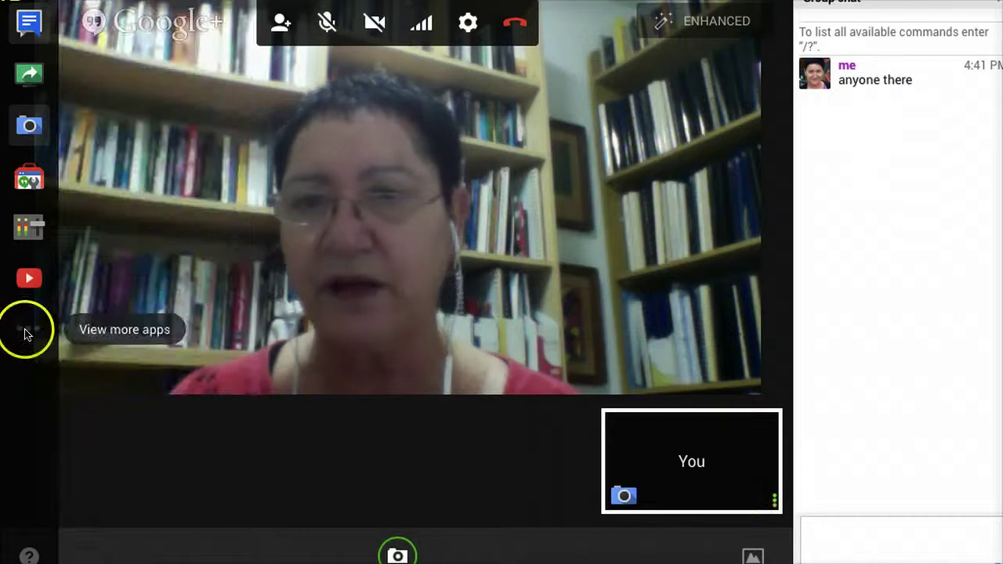
left_click(24, 333)
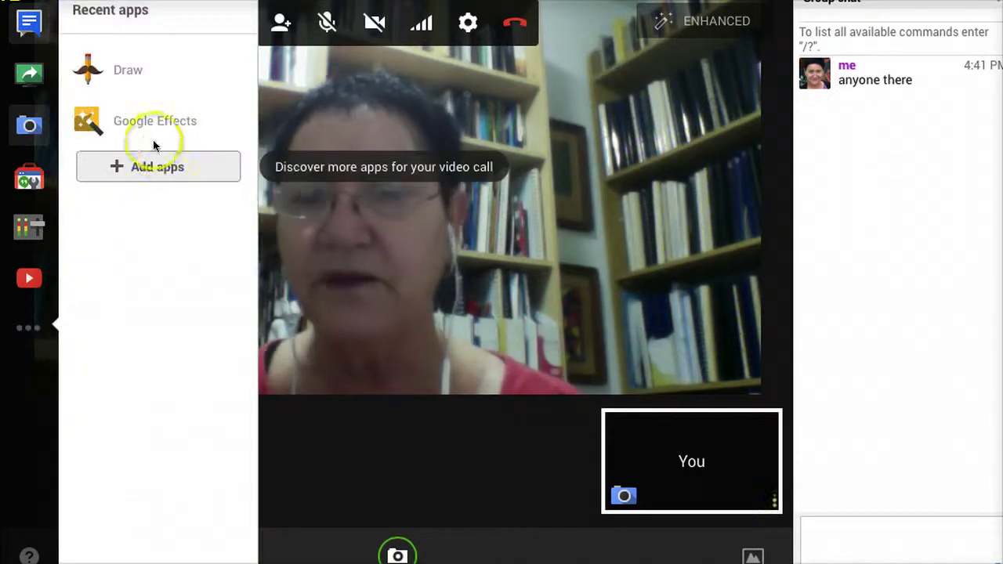
left_click(150, 167)
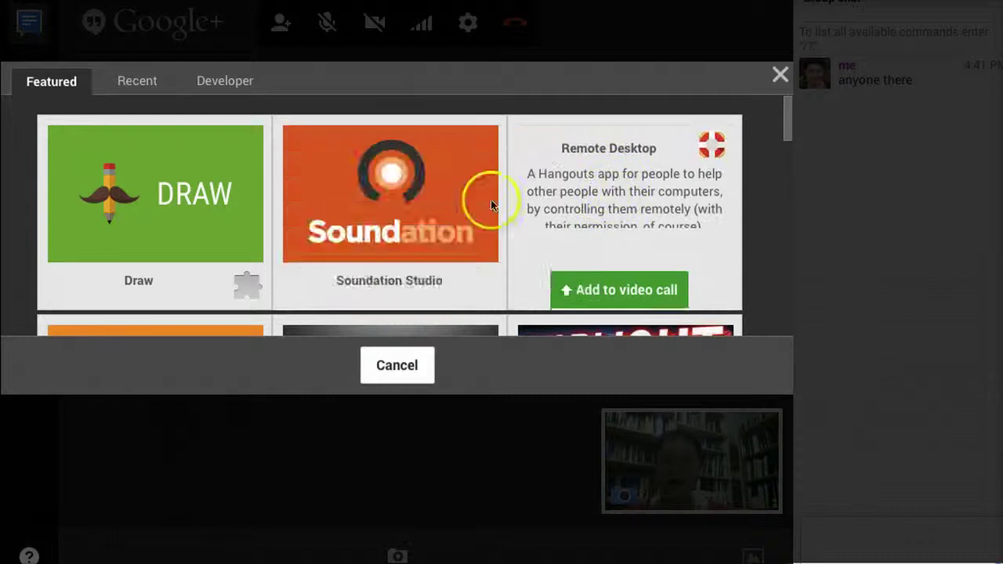
Step: Add Remote Desktop to the video call, dismiss its welcome message, and close it
mouse_move(301, 196)
mouse_move(583, 228)
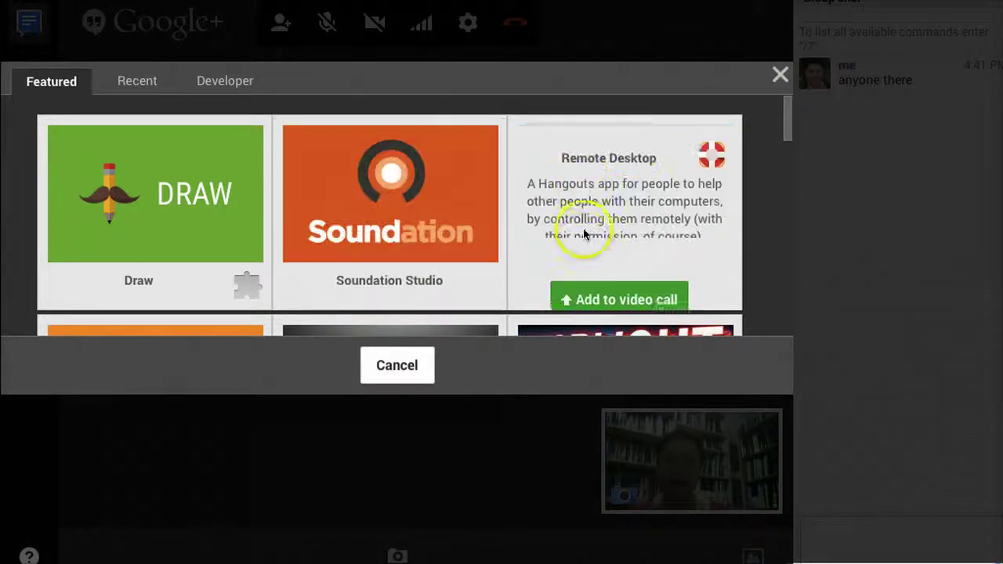
left_click(601, 287)
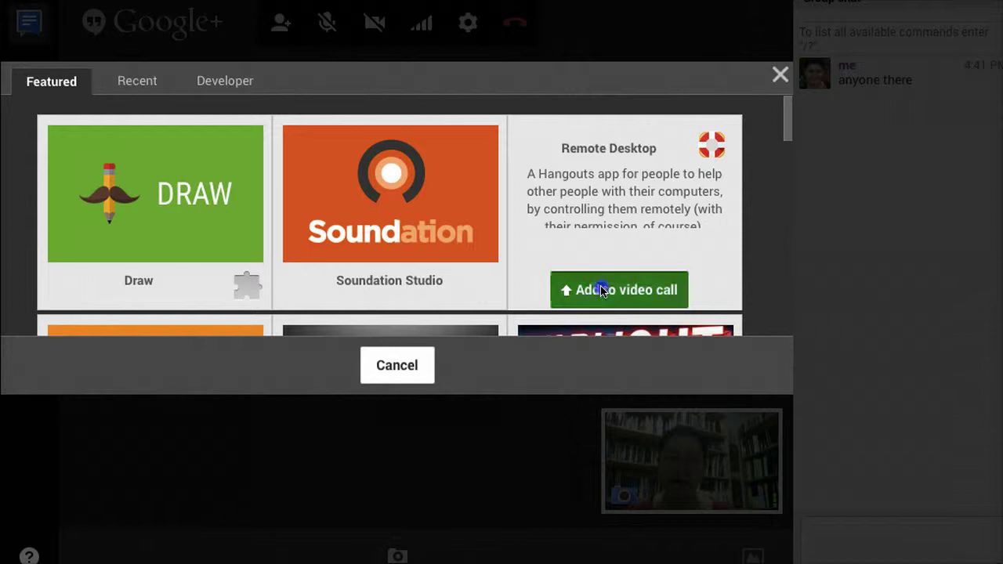
left_click(232, 402)
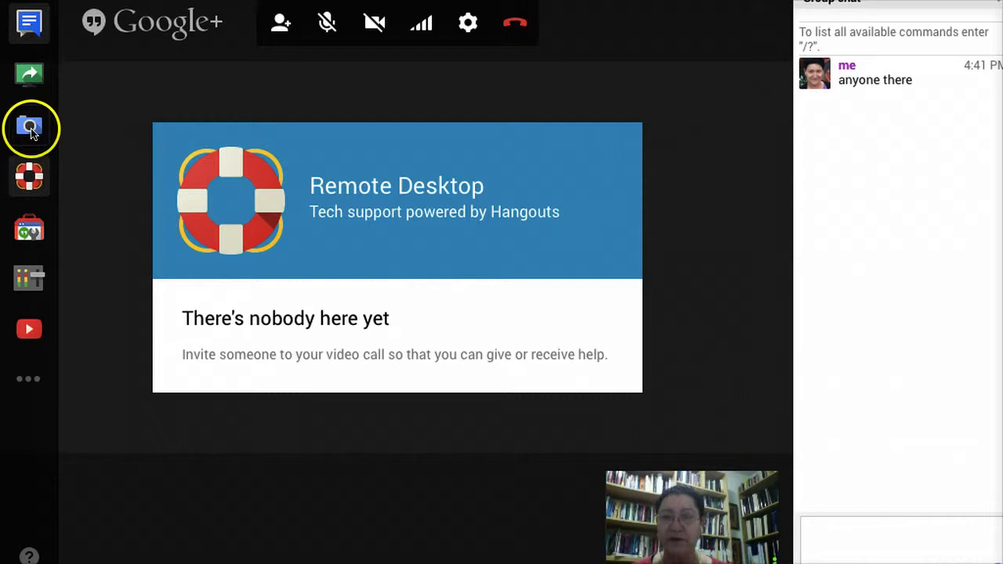
left_click(45, 160)
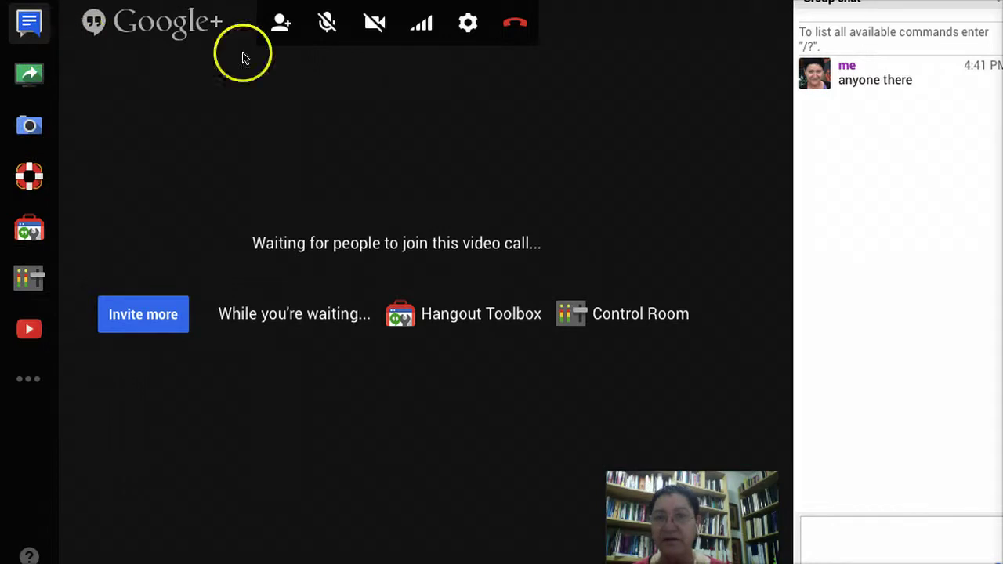
Step: Open the call's device settings and review camera, Built-in Output and Built-in Microphone choices
left_click(468, 23)
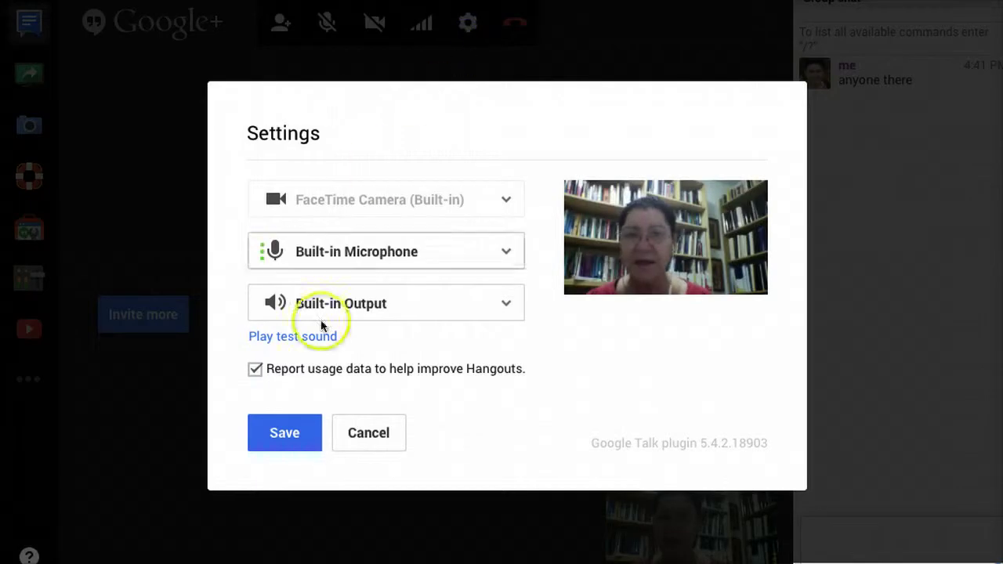
left_click(510, 202)
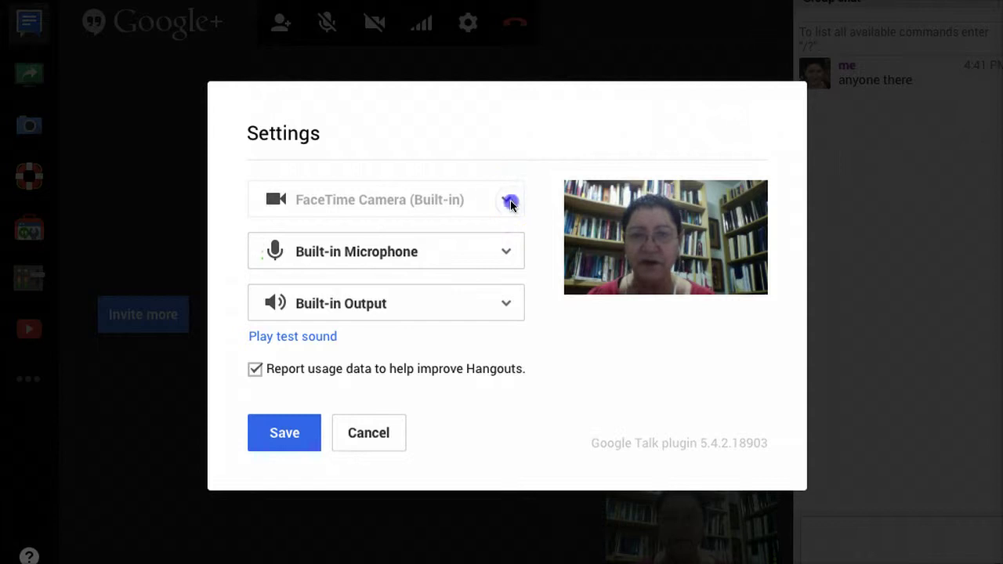
left_click(508, 297)
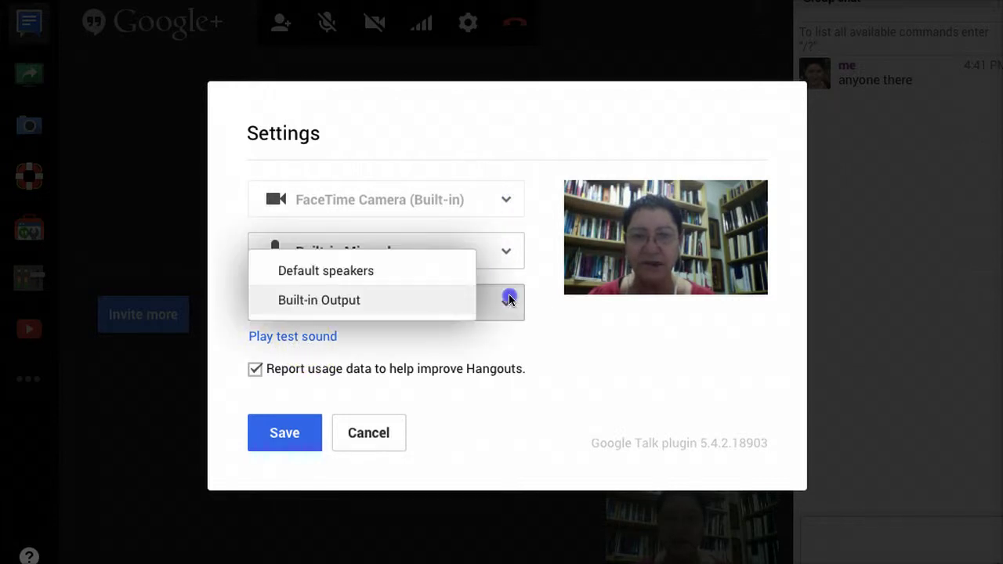
left_click(315, 309)
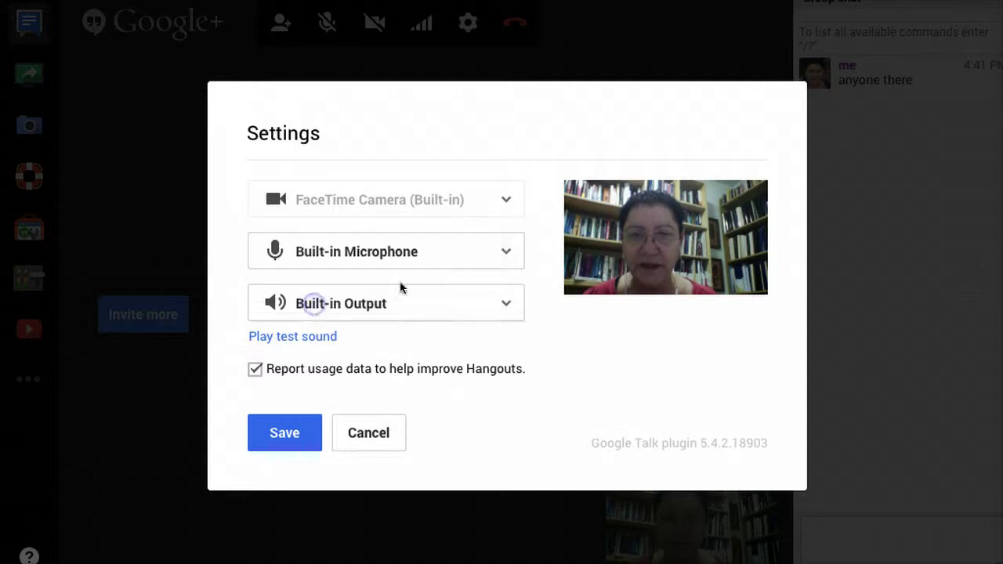
left_click(509, 247)
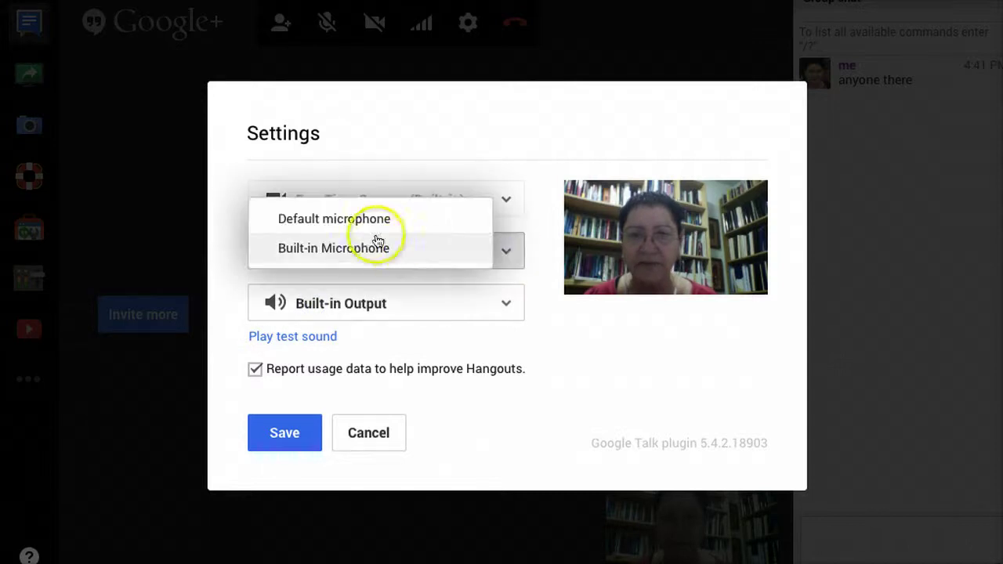
left_click(354, 247)
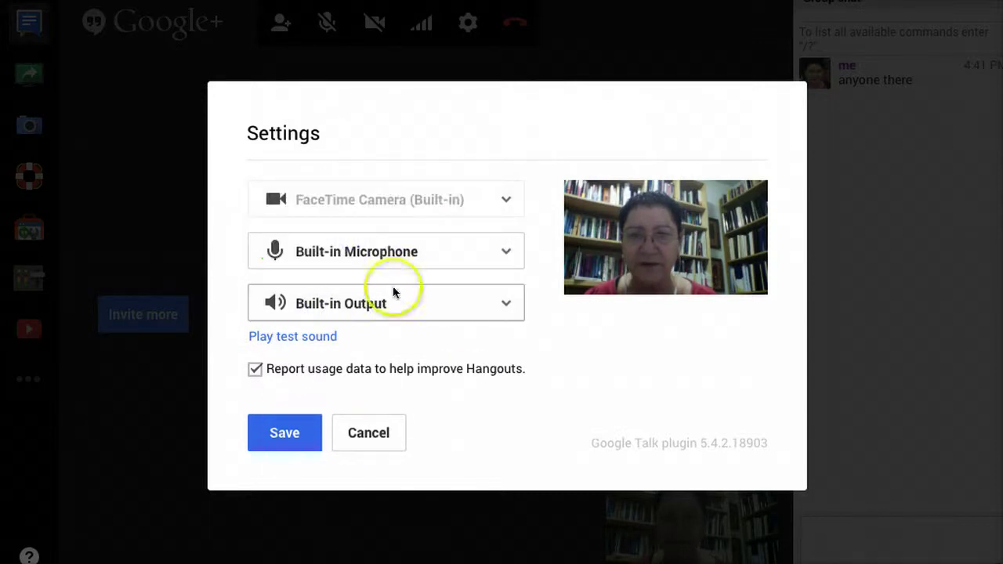
left_click(396, 210)
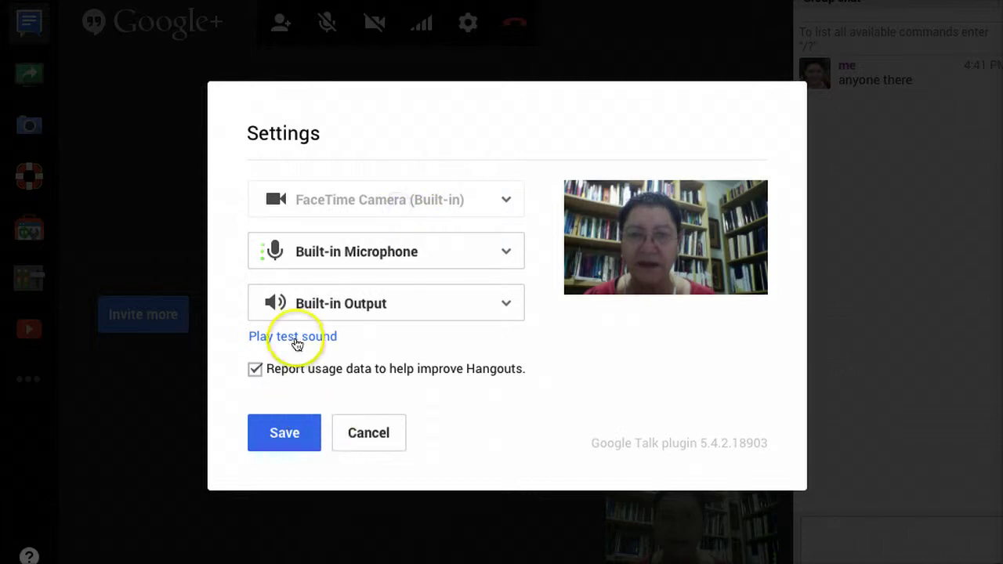
Step: Try Default speakers and microphone, revert to Built-in Microphone and Built-in Output, and save
left_click(514, 305)
left_click(379, 270)
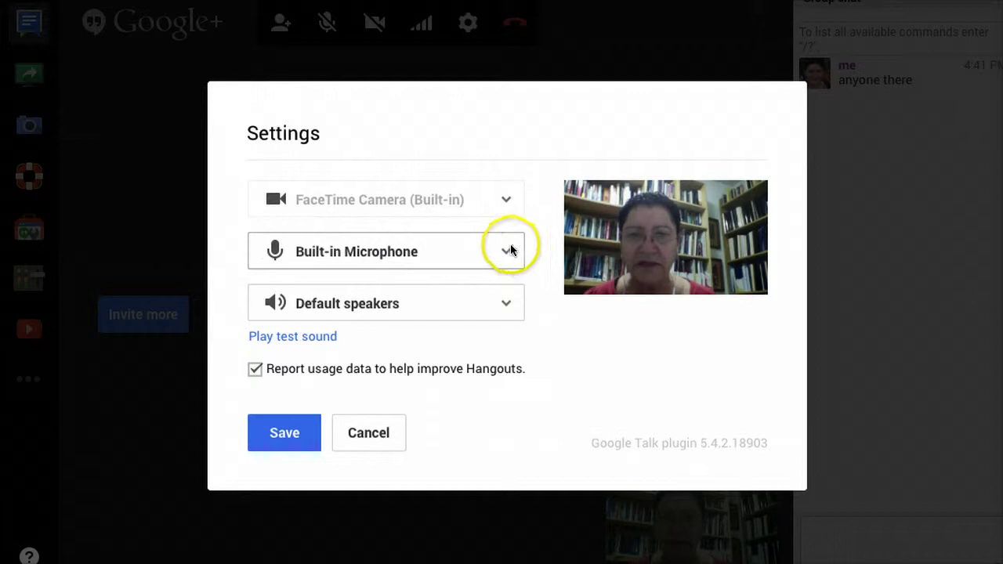
left_click(510, 246)
left_click(388, 218)
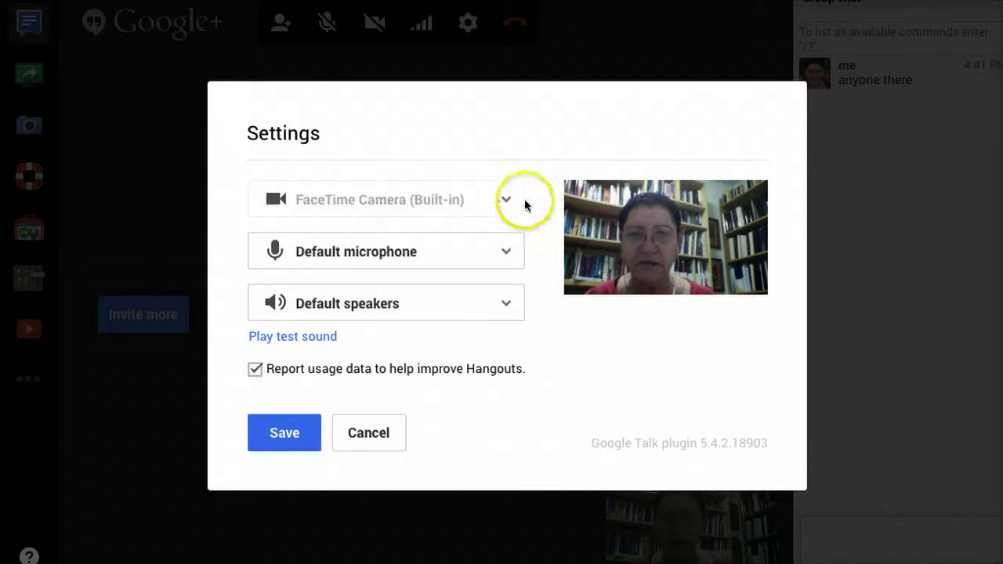
left_click(507, 252)
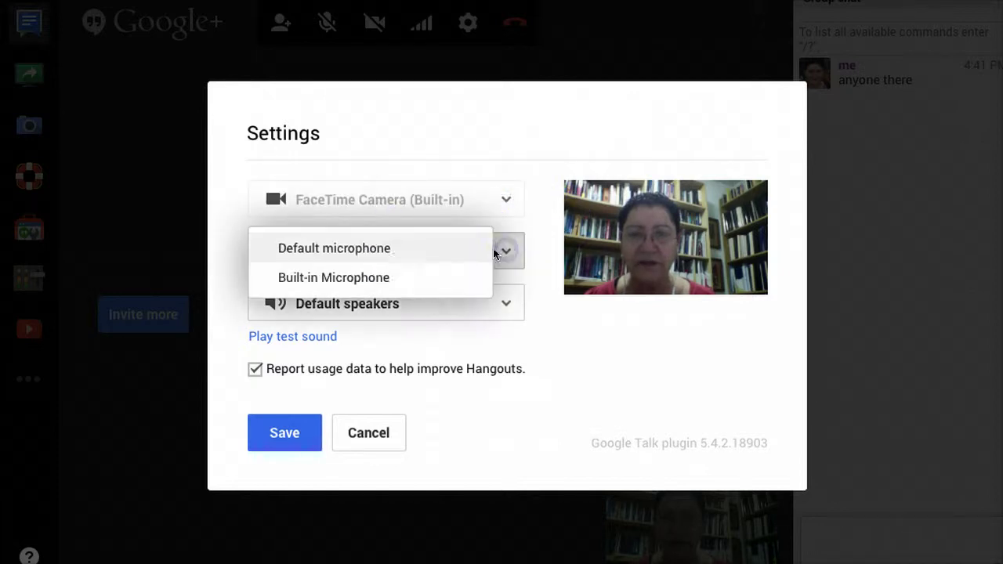
left_click(420, 276)
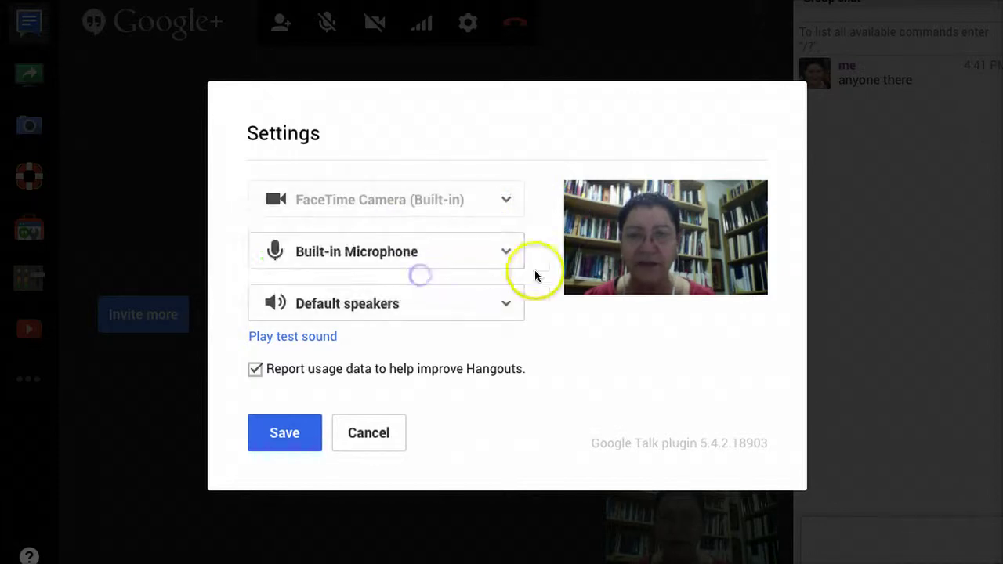
left_click(506, 302)
left_click(333, 330)
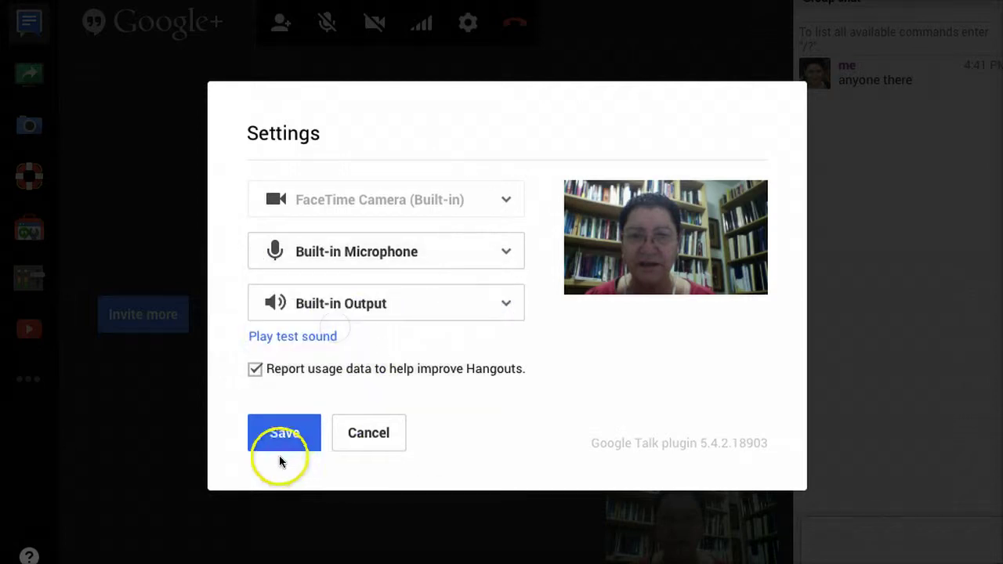
left_click(276, 435)
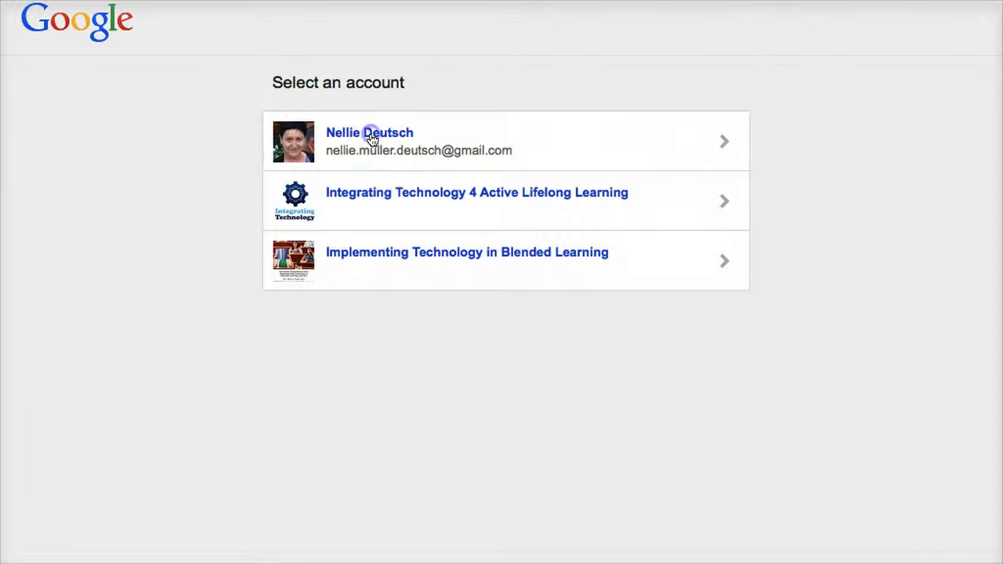
Step: Choose the Google account and accept the YouTube Gadget permissions
left_click(370, 137)
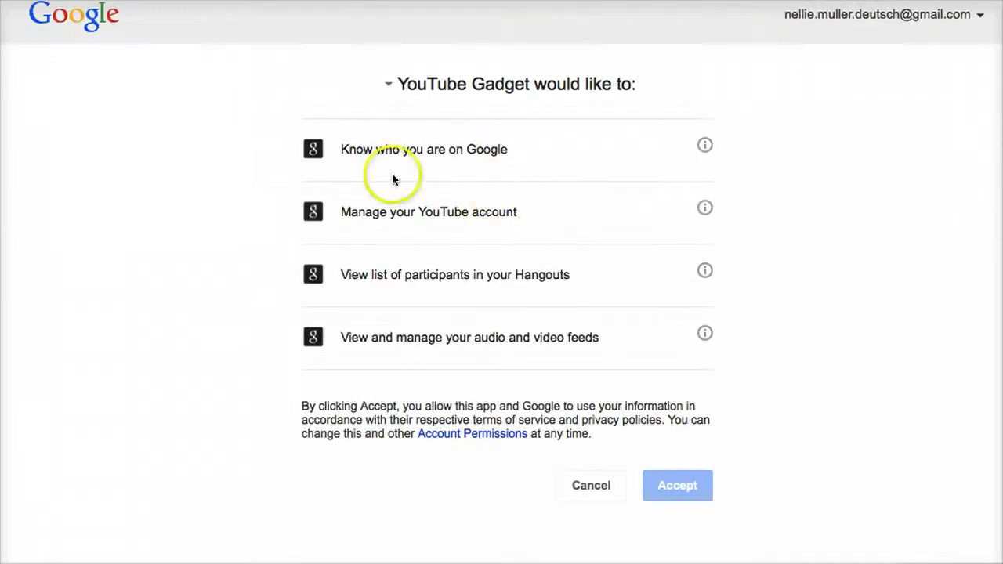
left_click(672, 482)
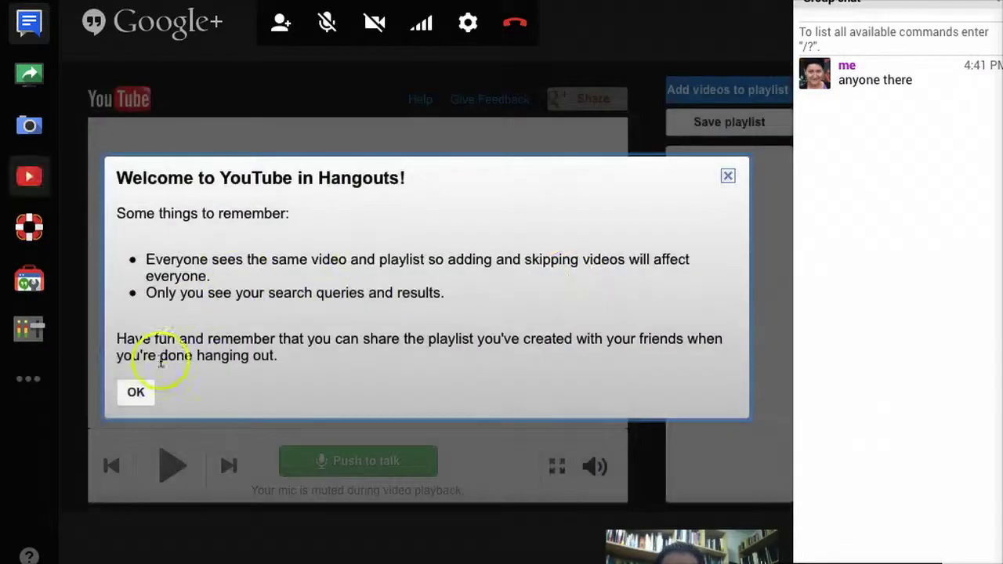
Step: Dismiss the YouTube welcome, back out of Add videos to playlist, and expand the player
left_click(137, 392)
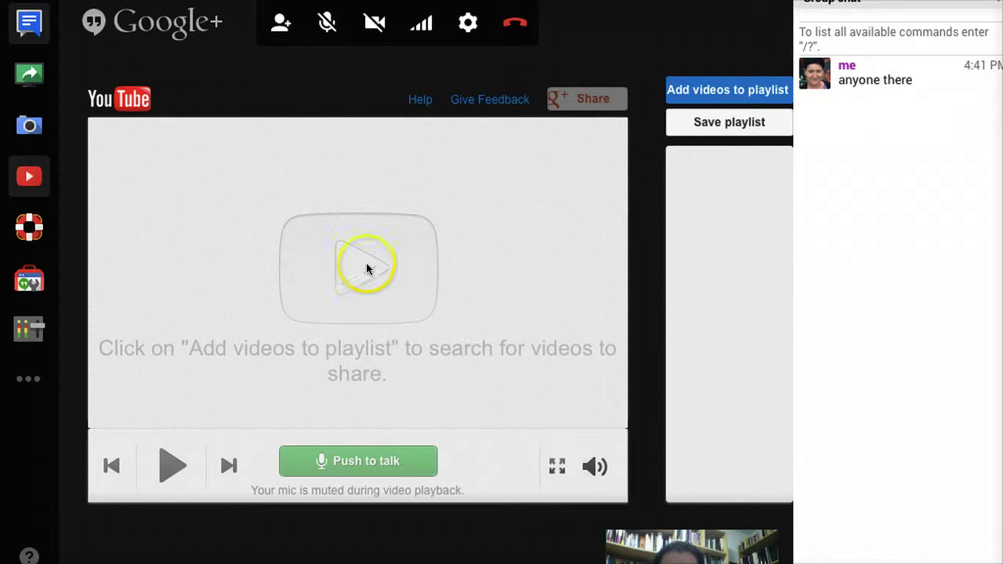
left_click(713, 92)
left_click(743, 102)
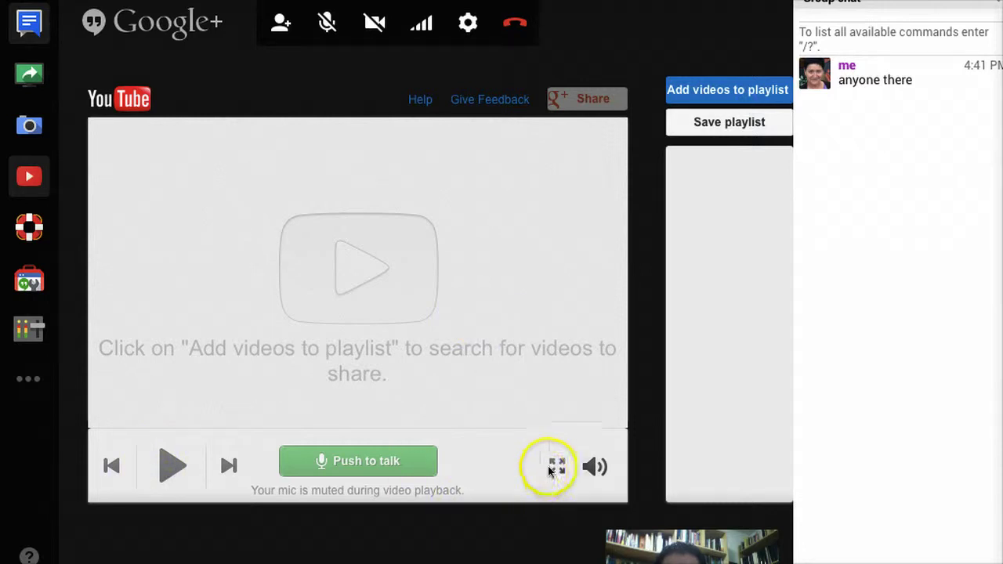
left_click(555, 468)
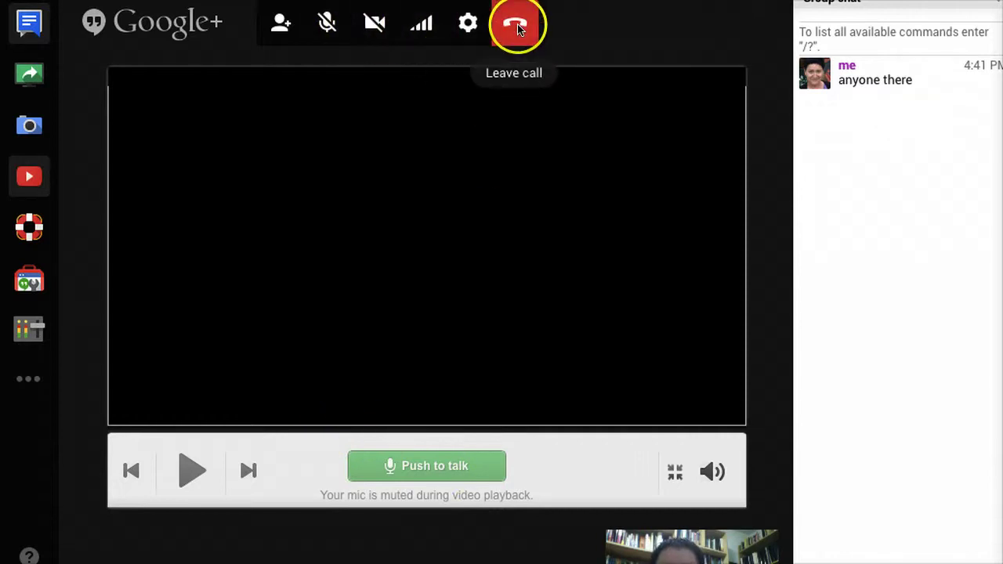
left_click(466, 31)
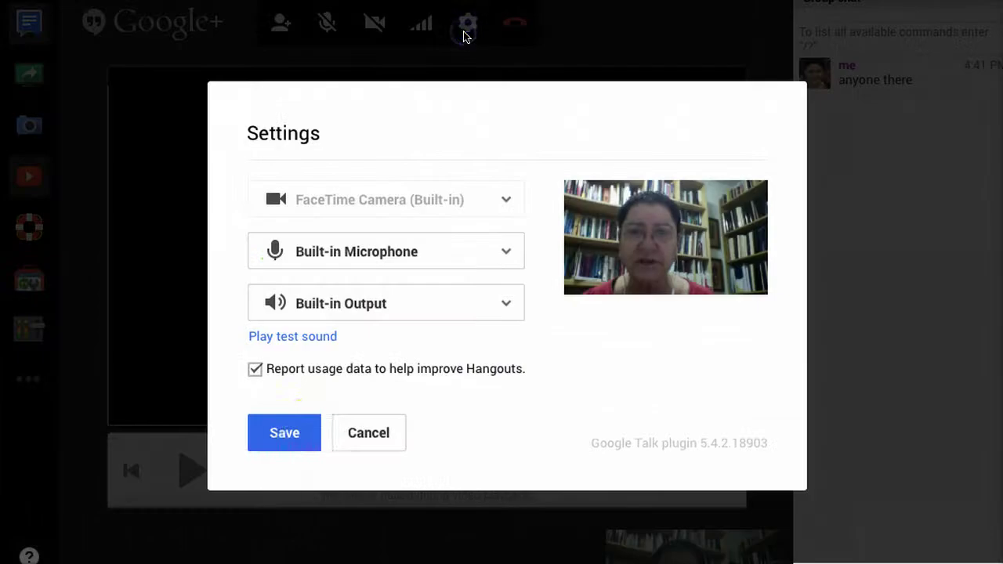
left_click(294, 437)
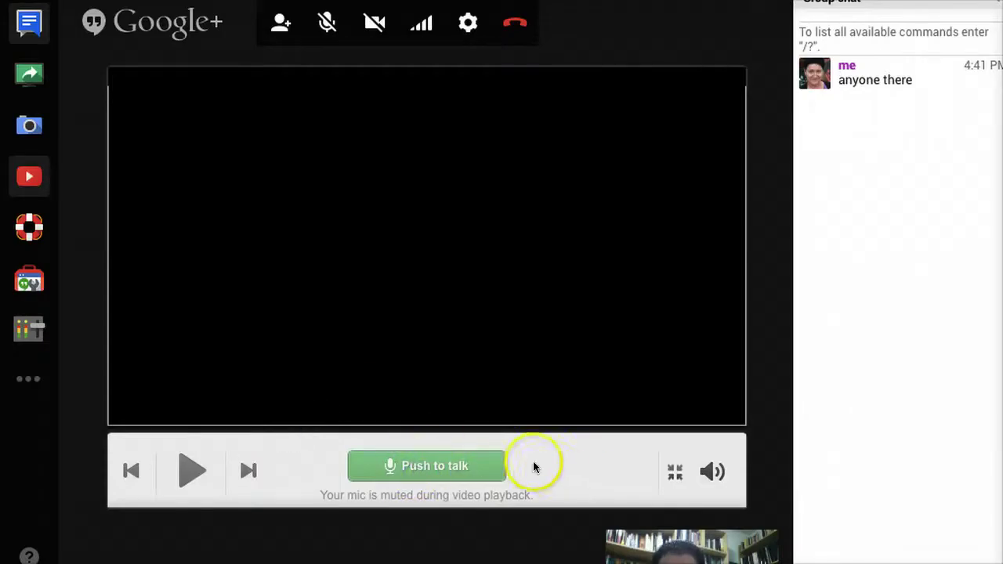
Step: Launch Google Effects from the Recent apps list so its headwear panel loads
left_click(35, 382)
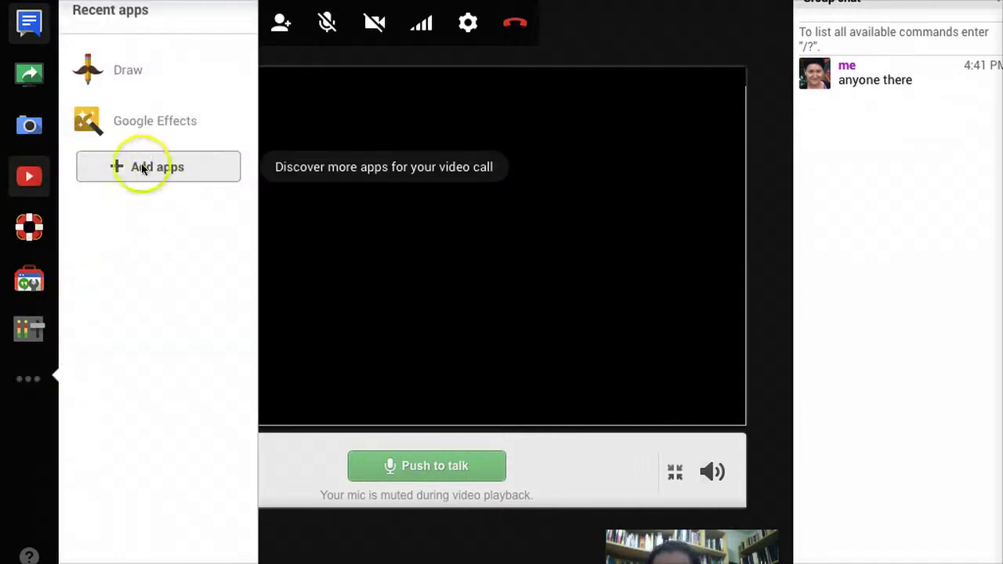
left_click(166, 124)
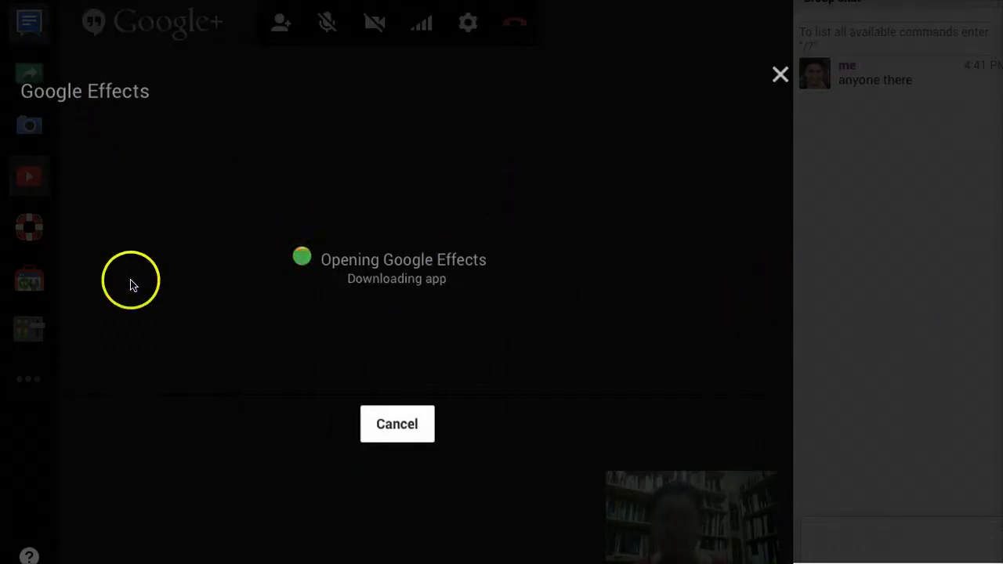
left_click(781, 75)
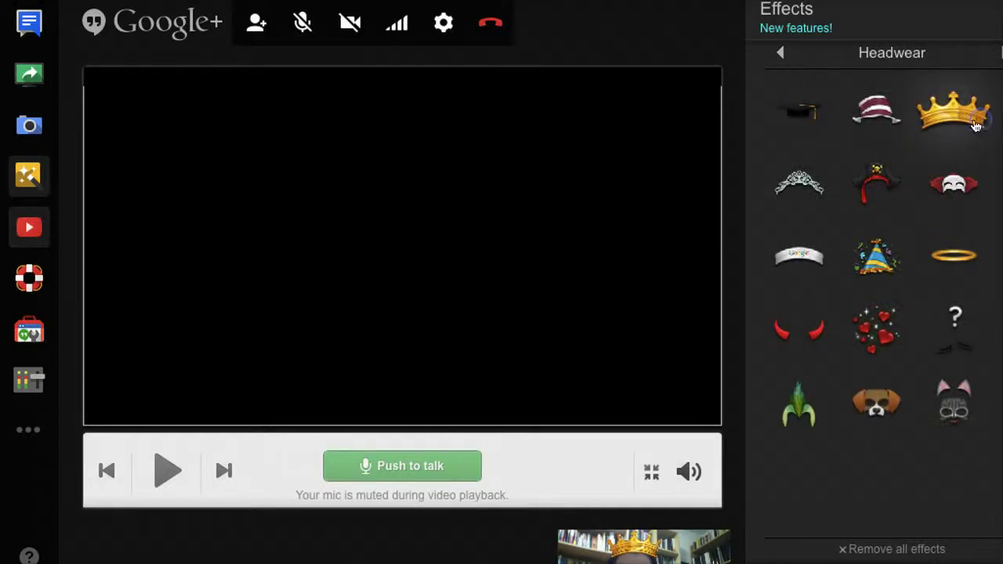
Step: Try halo, question-mark and crown effects, settle on the cat face, then close and remove YouTube
left_click(979, 233)
left_click(933, 321)
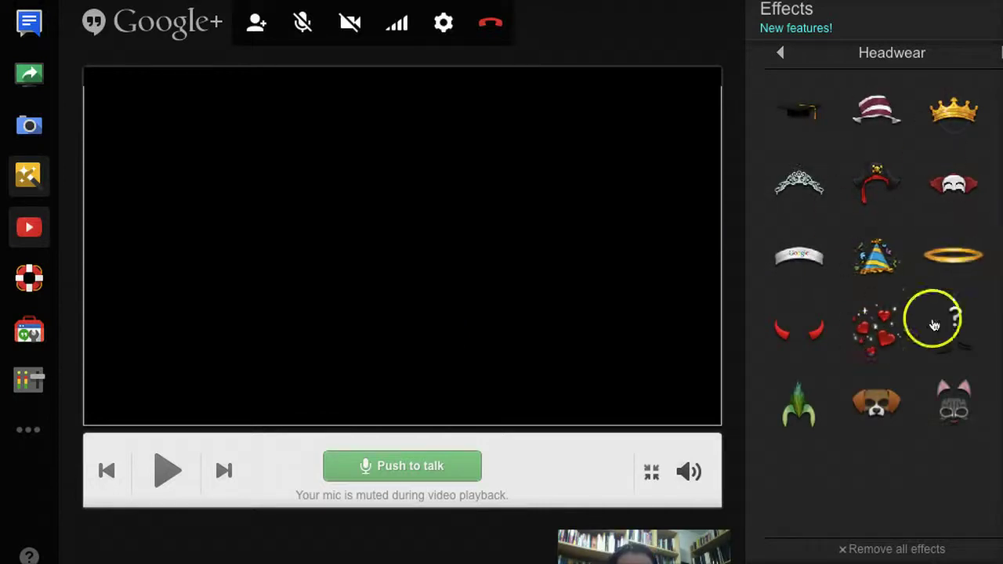
left_click(957, 123)
left_click(962, 390)
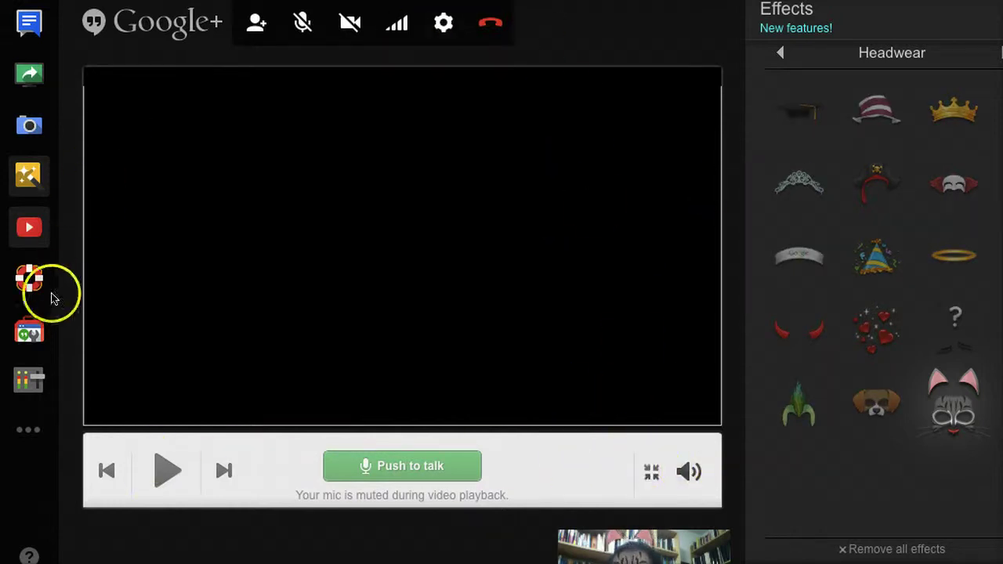
left_click(31, 229)
left_click(46, 212)
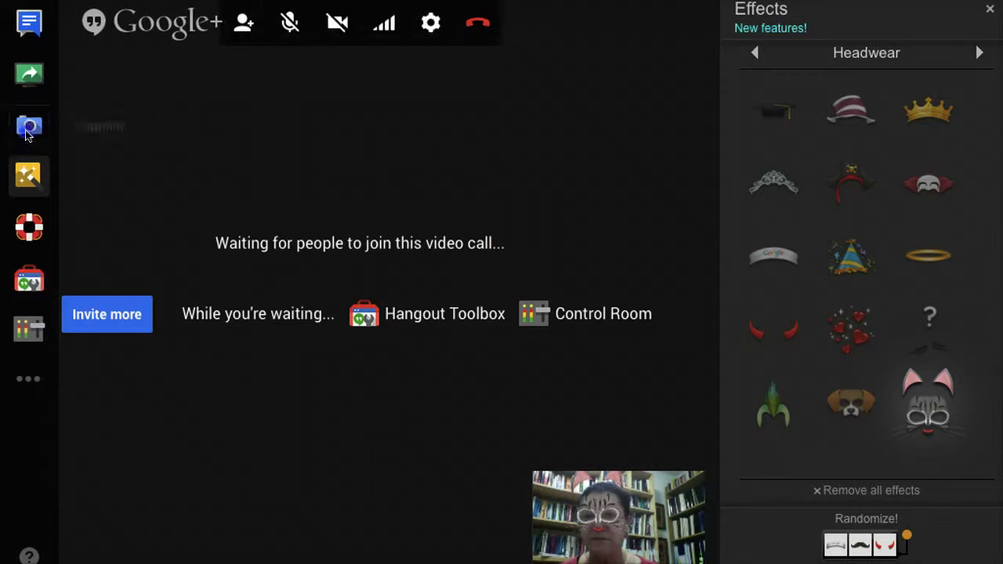
Step: Show your own camera in the main view and try the dog face, halo, clown mask and crown
left_click(27, 132)
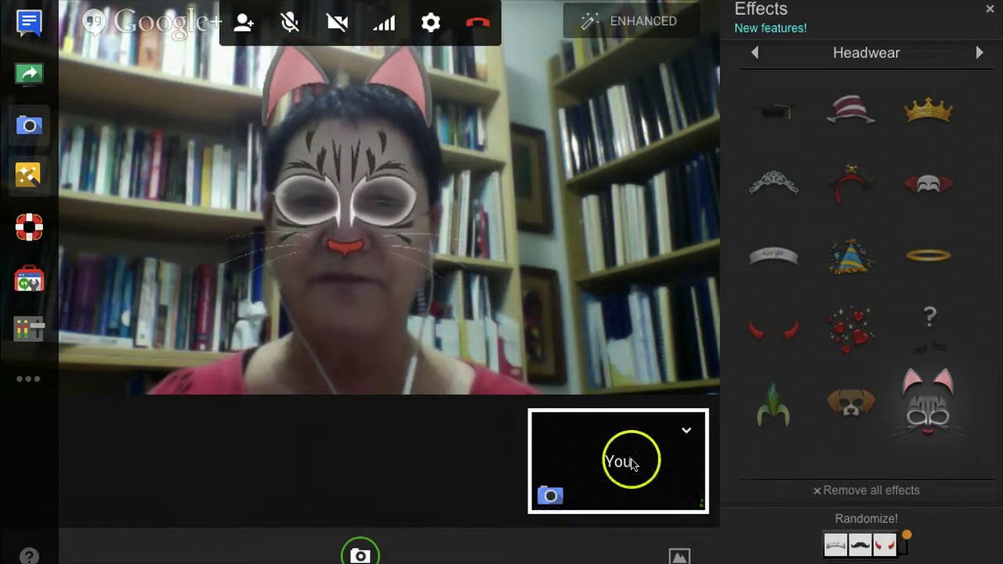
left_click(551, 494)
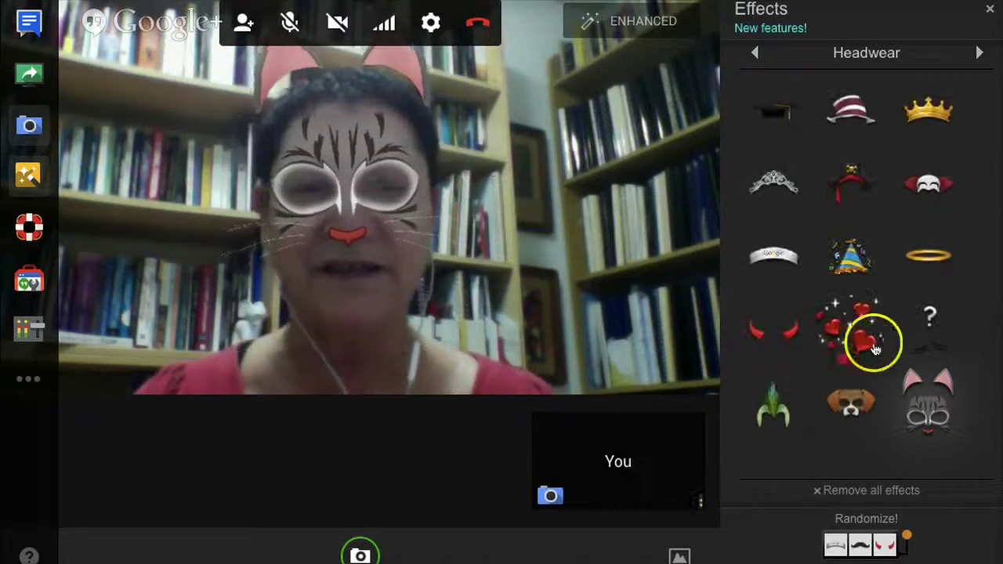
left_click(852, 384)
left_click(925, 266)
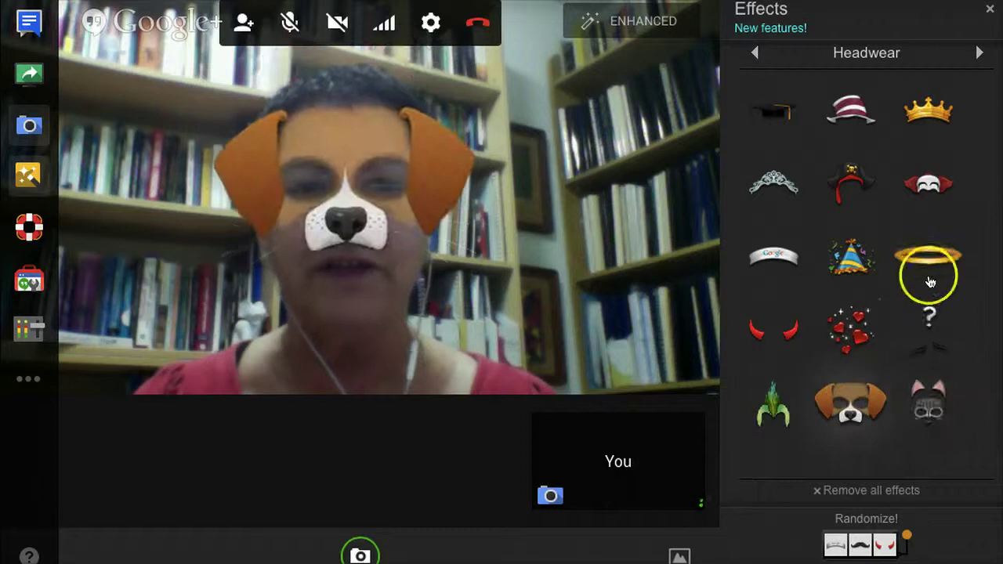
left_click(935, 173)
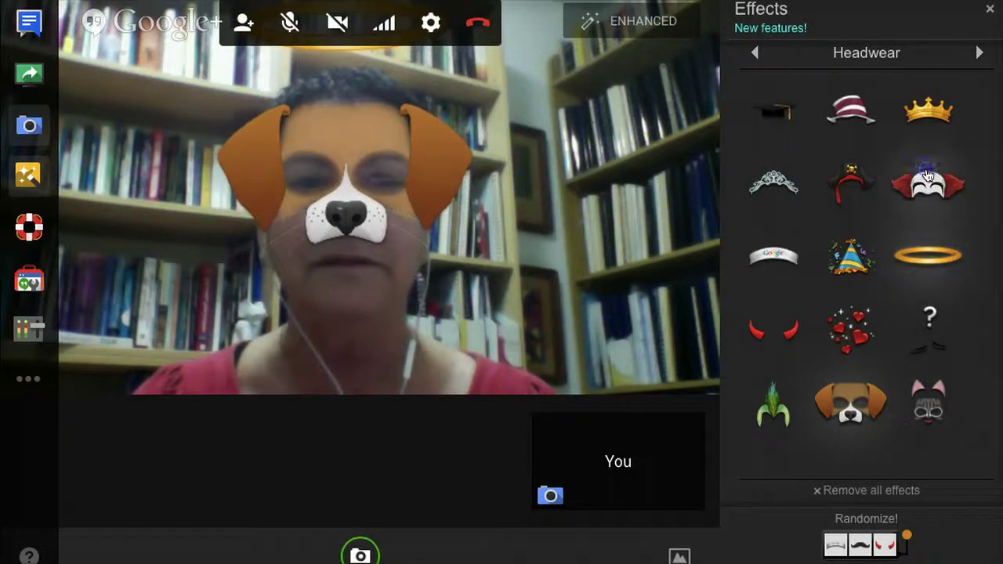
left_click(927, 108)
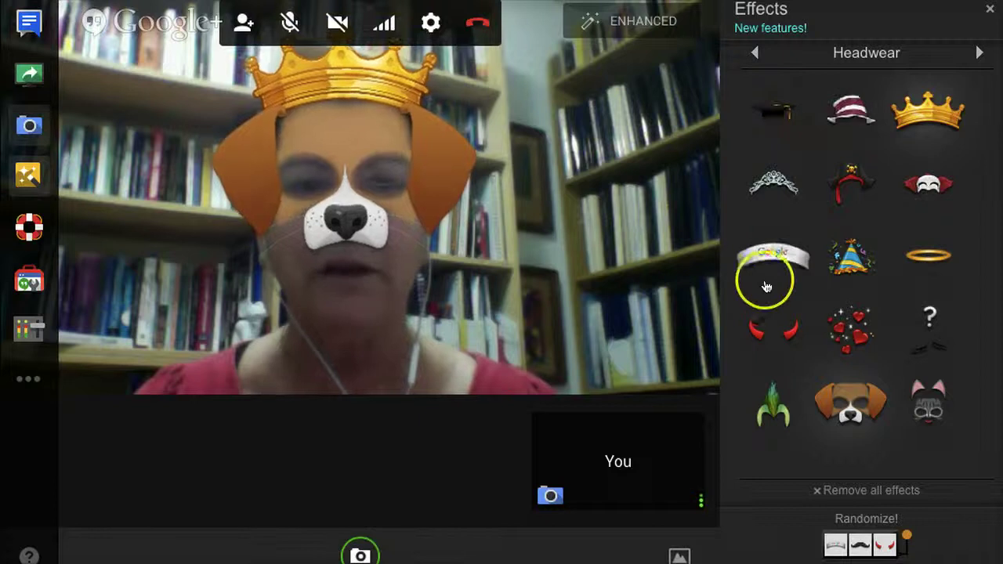
Step: Swap through red devil horns, clown mask and striped hat, removing the dog face
left_click(773, 337)
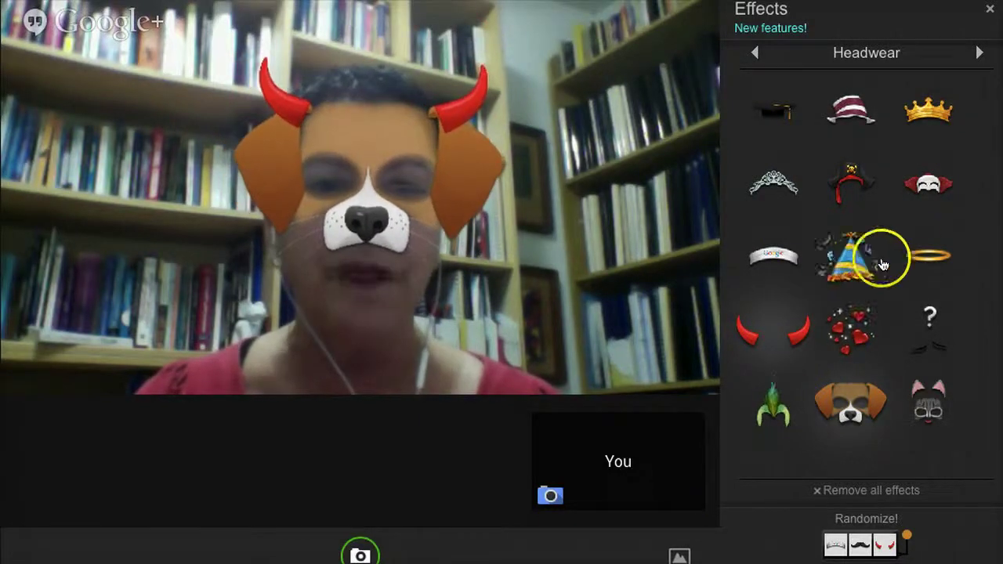
left_click(925, 205)
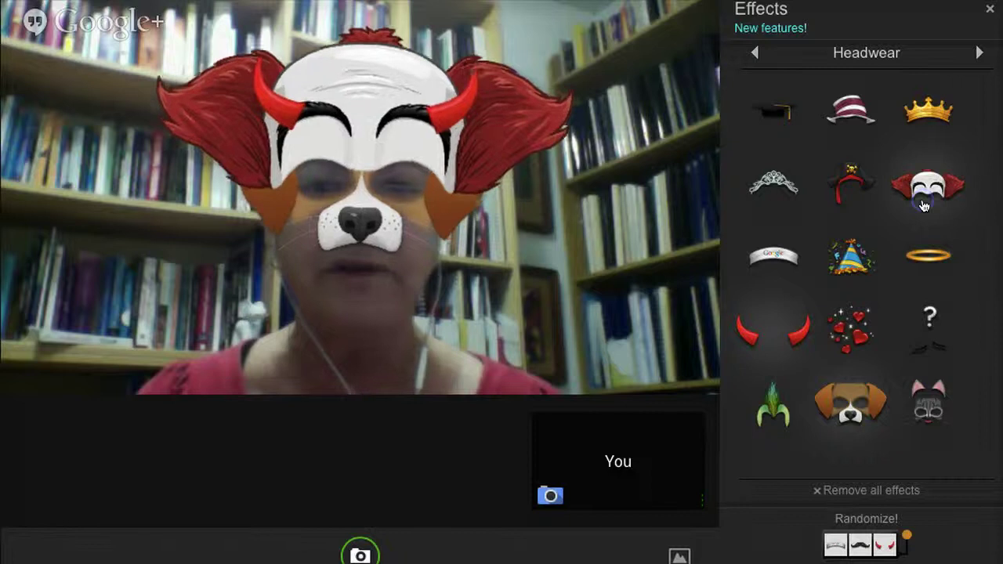
left_click(842, 422)
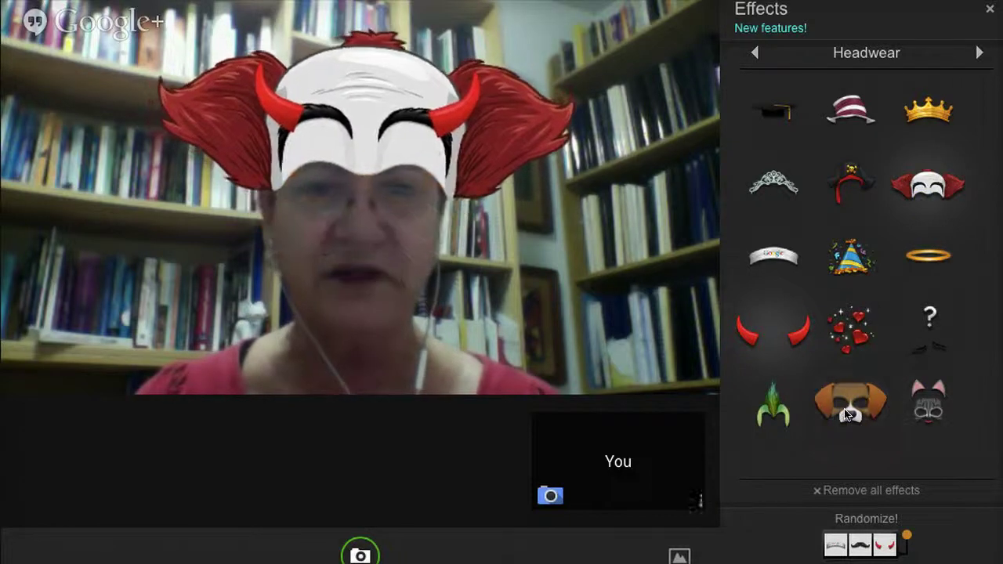
left_click(860, 271)
left_click(852, 111)
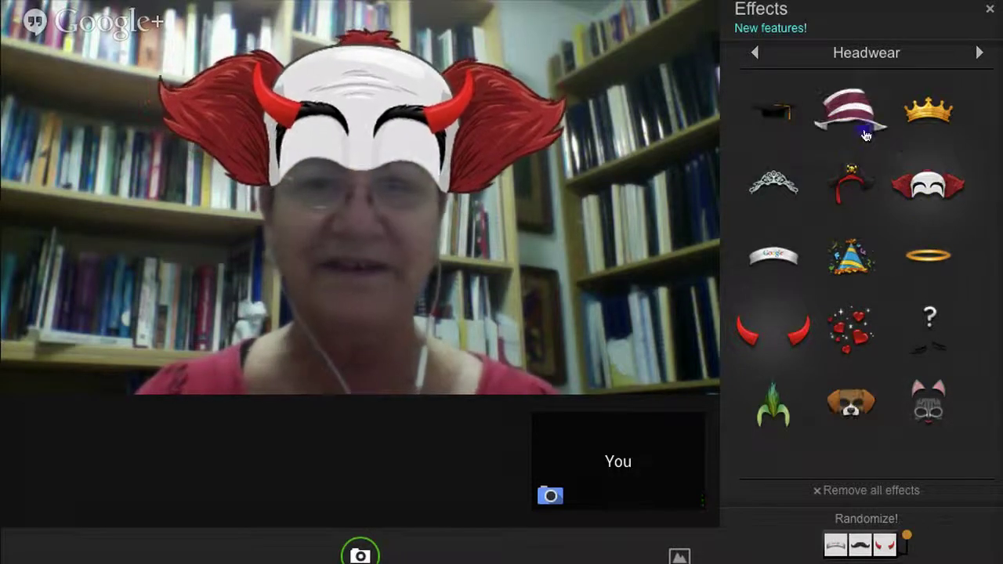
Step: Cycle tiara, graduation cap and green mohawk, ending with question-mark eyebrows and Google headband
left_click(764, 198)
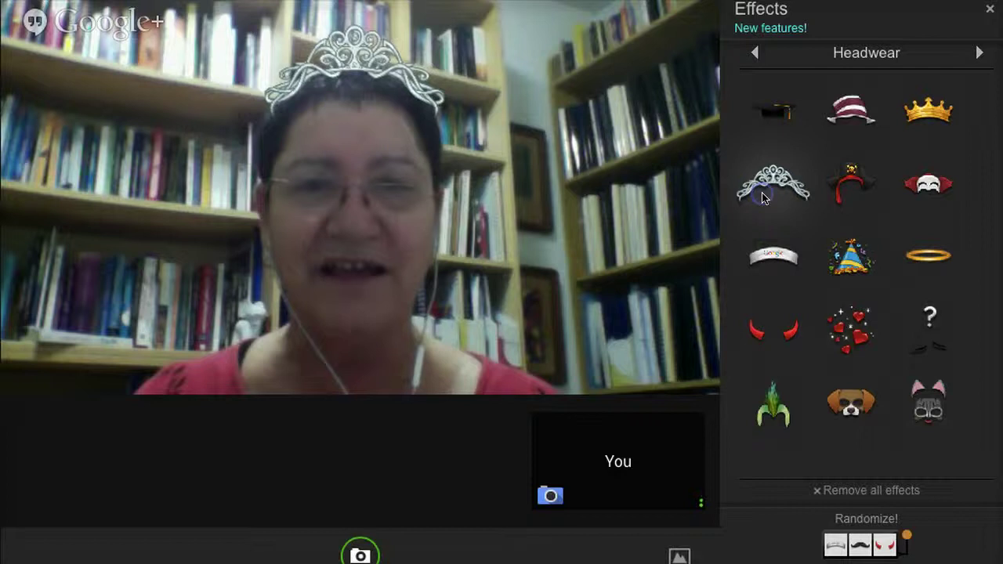
left_click(768, 132)
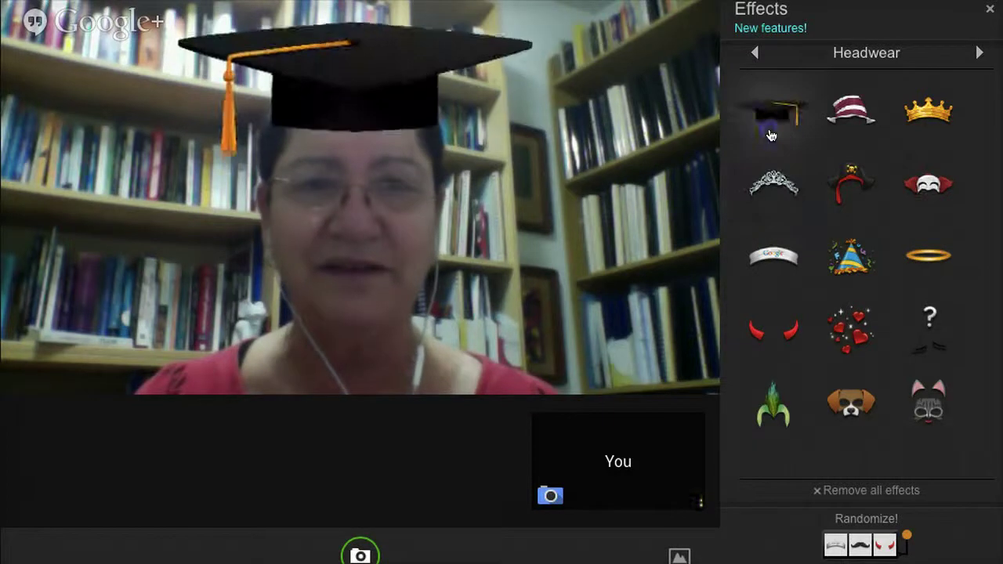
left_click(774, 407)
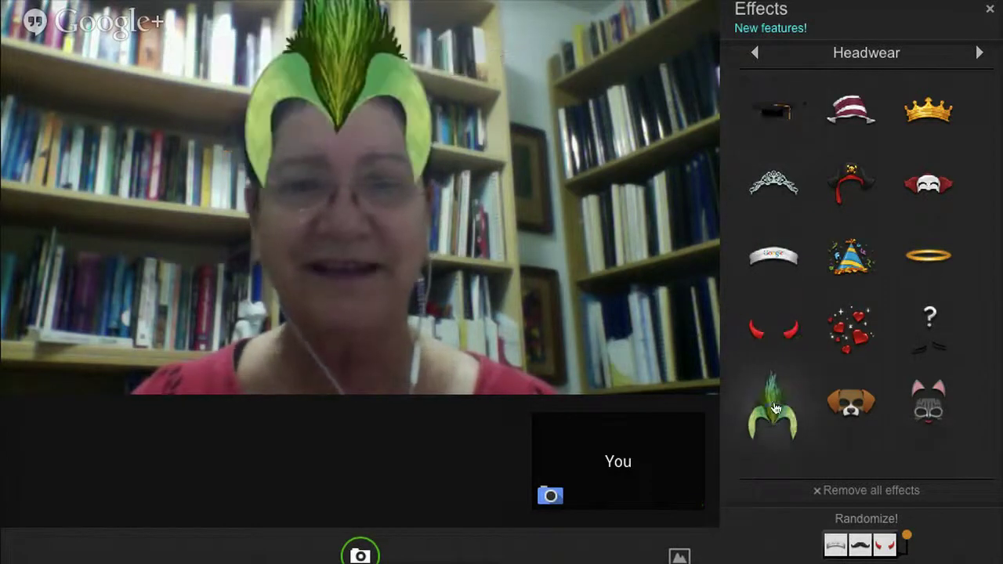
left_click(937, 321)
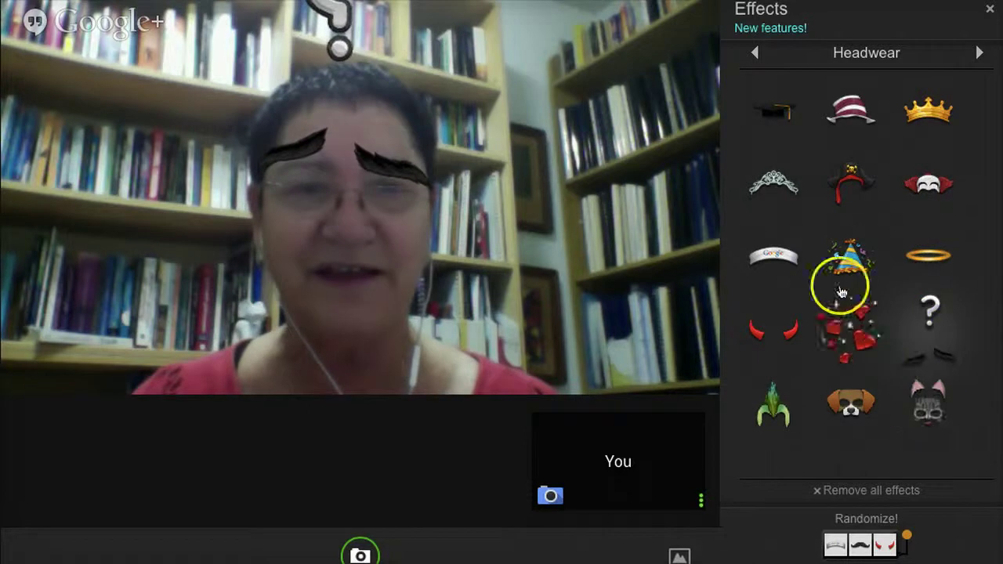
left_click(781, 263)
left_click(799, 141)
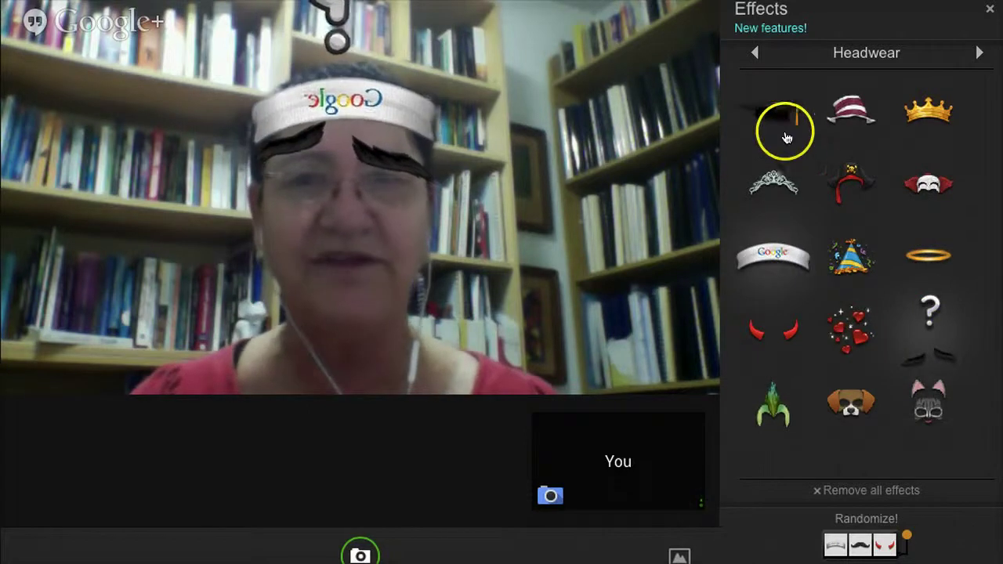